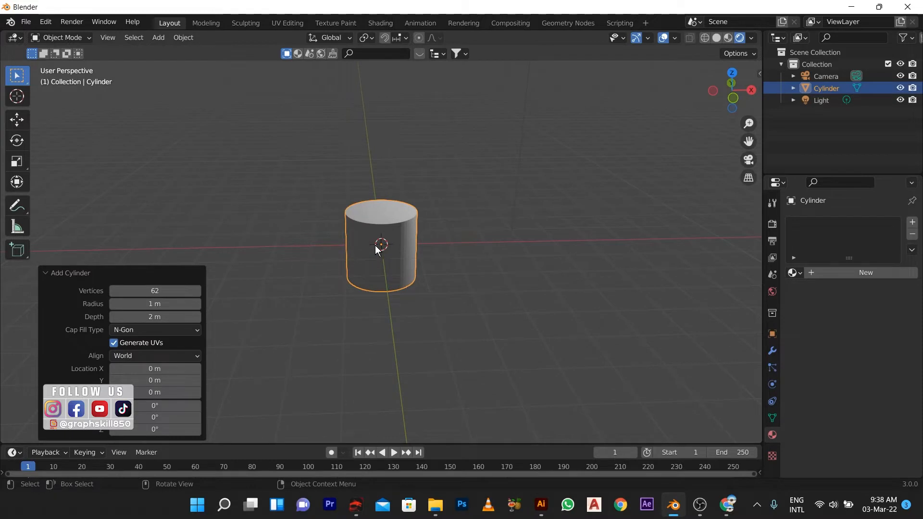
# - Taper the cylinder by scaling its entire bottom vertex ring uniformly to about 0.736 in Edit Mode
pyautogui.press('KP_1')
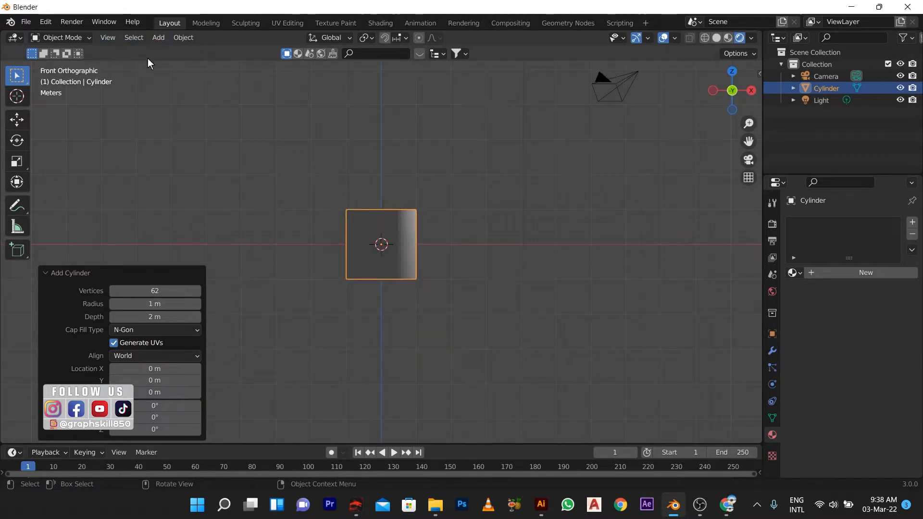
pyautogui.press('Tab')
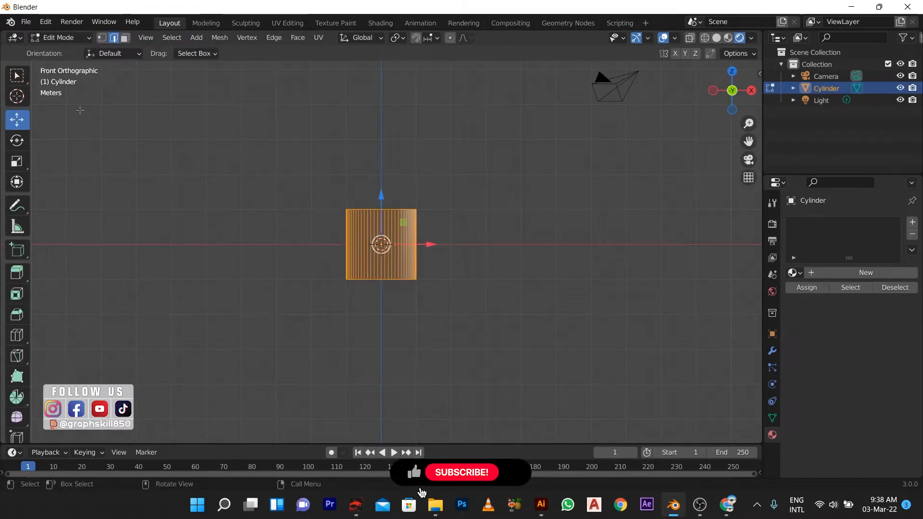
pyautogui.press('1')
pyautogui.moveTo(269, 276); pyautogui.dragTo(497, 322)
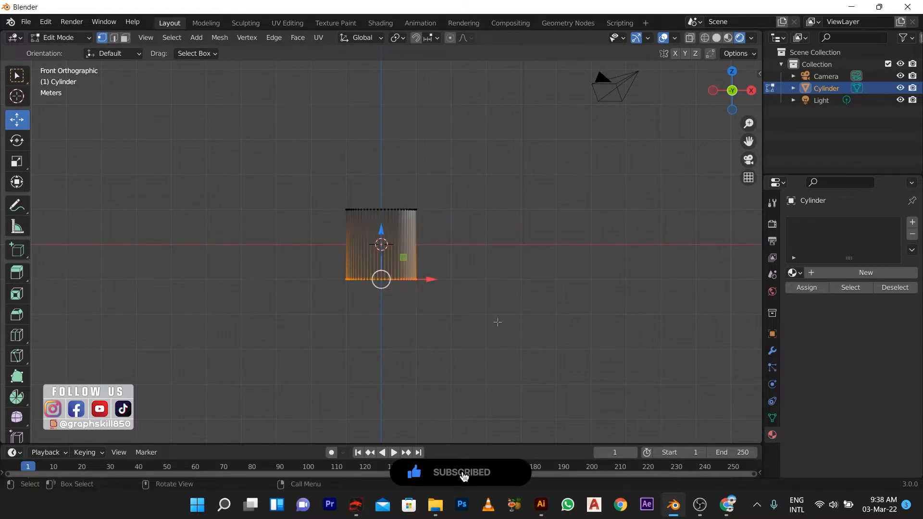
pyautogui.click(689, 38)
pyautogui.moveTo(515, 353); pyautogui.dragTo(245, 251)
pyautogui.press('s')
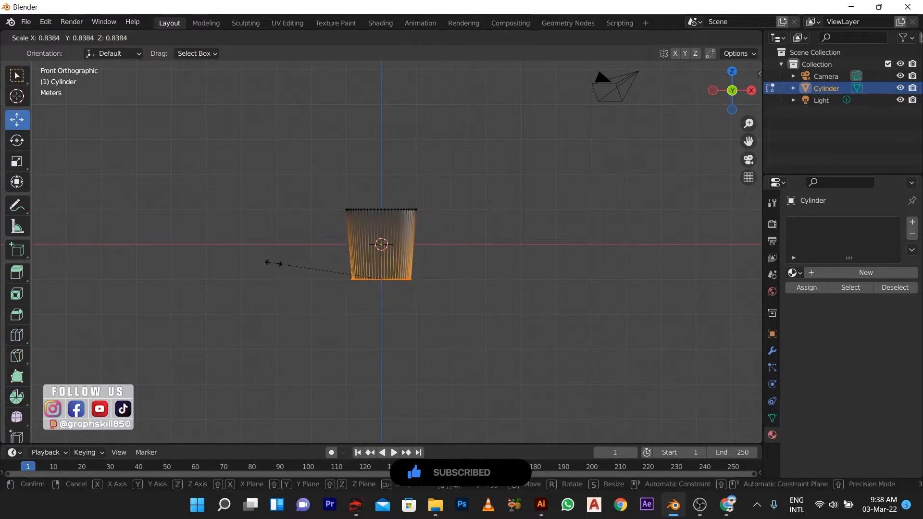
pyautogui.click(285, 266)
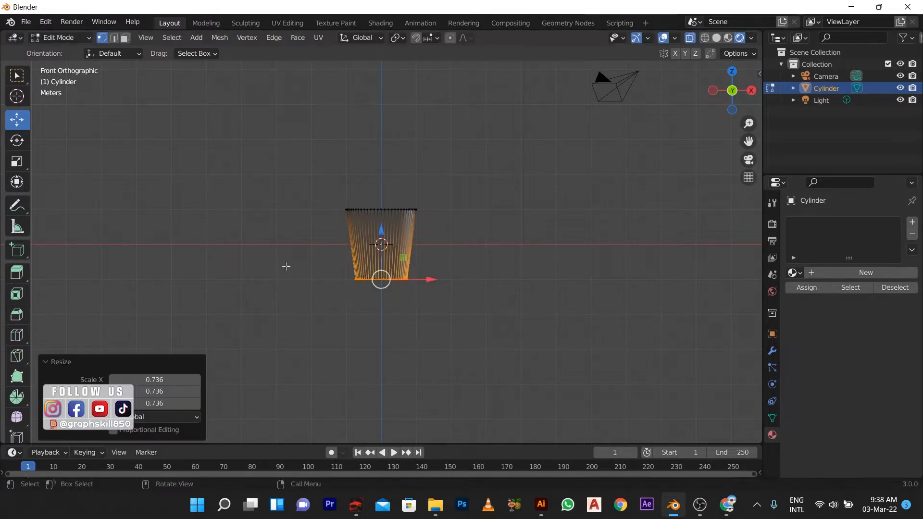
# - Show the viewport in solid shading and delete the cylinder's top cap face to open the bin
pyautogui.moveTo(310, 245); pyautogui.dragTo(344, 231, button='middle')
pyautogui.click(717, 38)
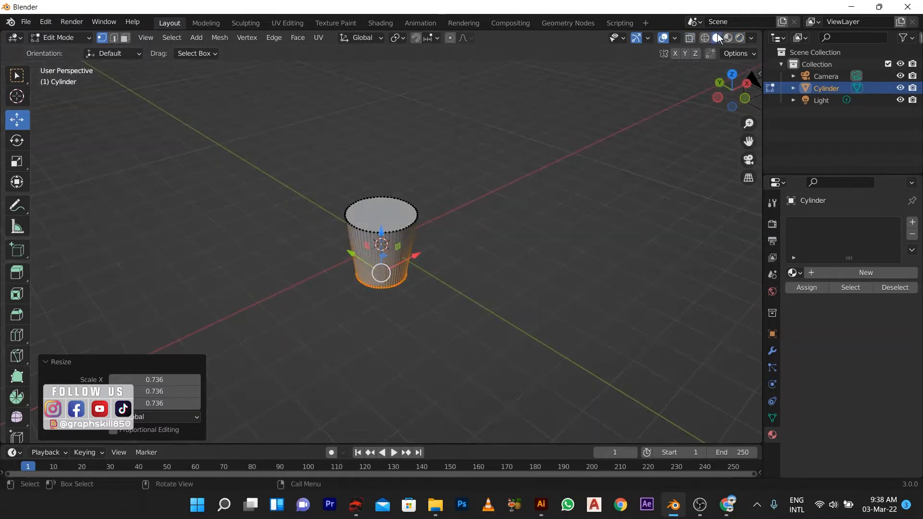
pyautogui.moveTo(288, 241); pyautogui.dragTo(235, 216, button='middle')
pyautogui.scroll(3, 384, 212)
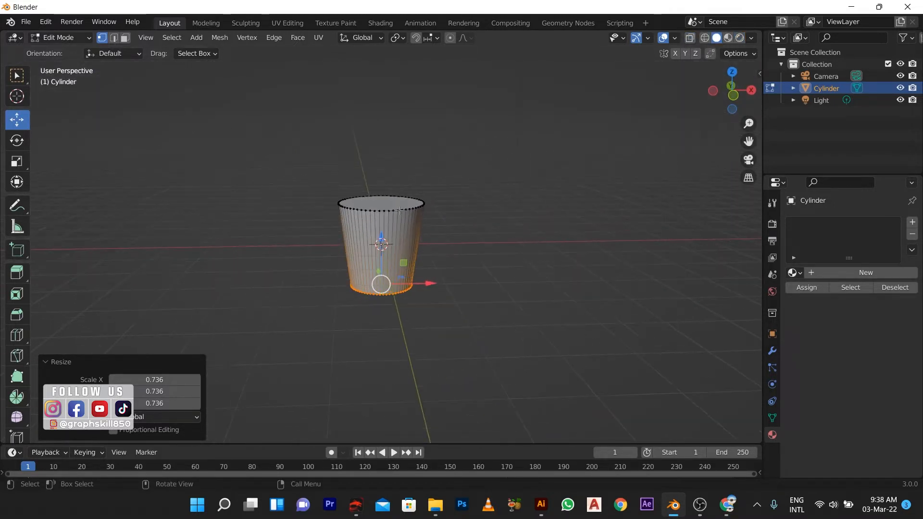
pyautogui.moveTo(375, 212); pyautogui.dragTo(320, 224, button='middle')
pyautogui.keyDown('alt'); pyautogui.click(388, 209); pyautogui.keyUp('alt')
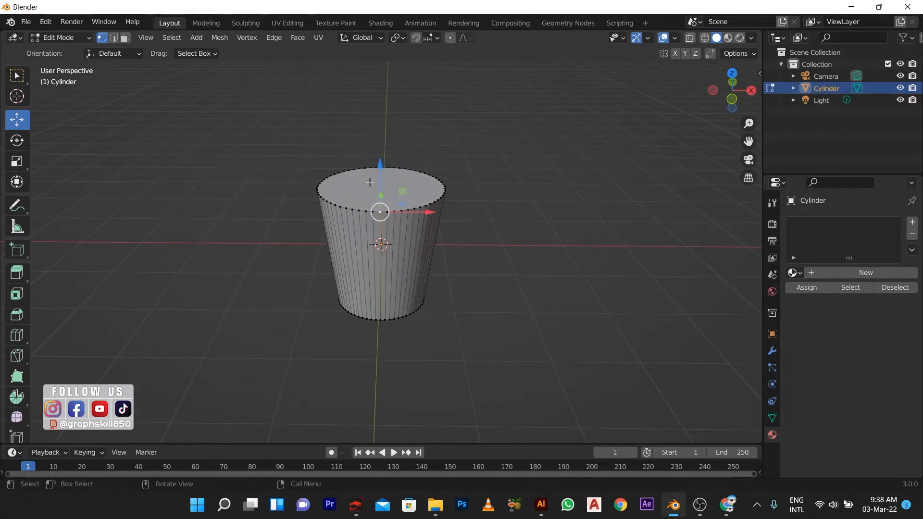
pyautogui.click(125, 38)
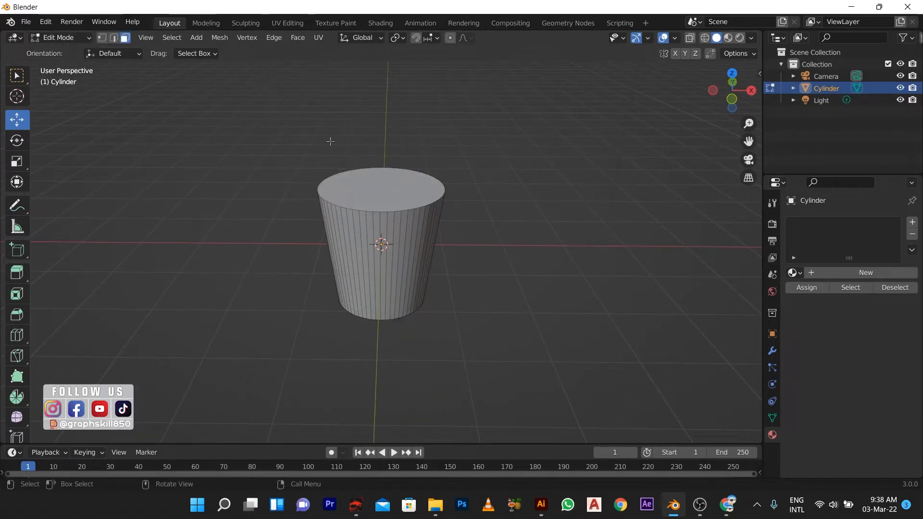
pyautogui.click(362, 188)
pyautogui.rightClick(362, 189)
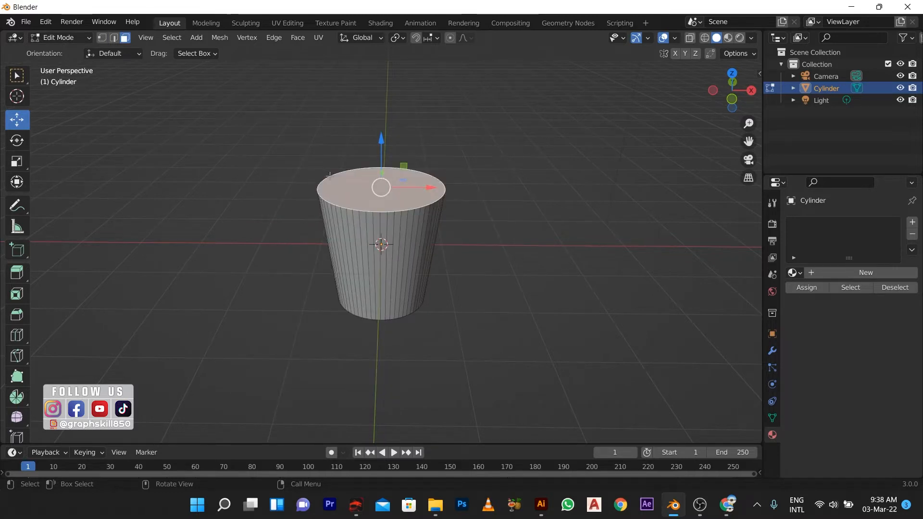
pyautogui.press('x')
pyautogui.click(330, 177)
# - Add 20 evenly spaced horizontal loop cuts around the bin's wall without sliding them
pyautogui.moveTo(356, 253)
pyautogui.mouseDown(button='middle')
pyautogui.moveTo(347, 224)
pyautogui.moveTo(352, 237)
pyautogui.mouseUp(button='middle')
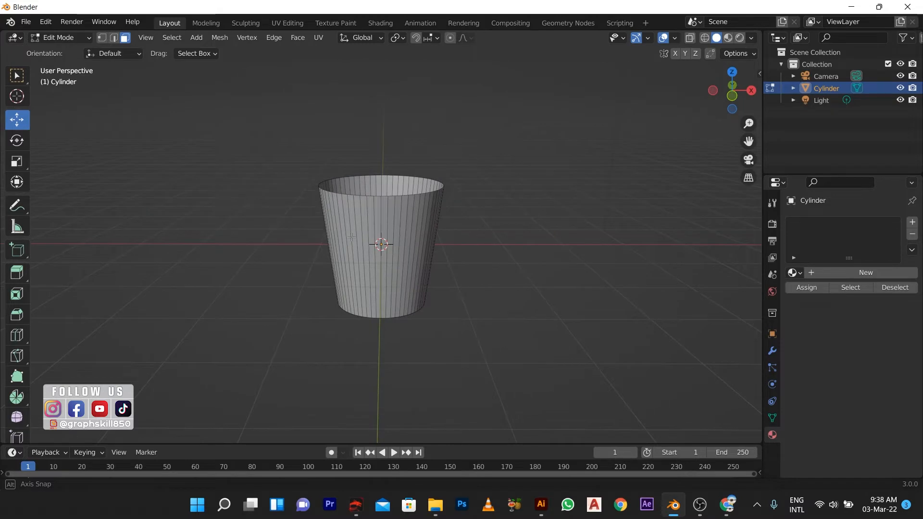
pyautogui.scroll(2, 345, 227)
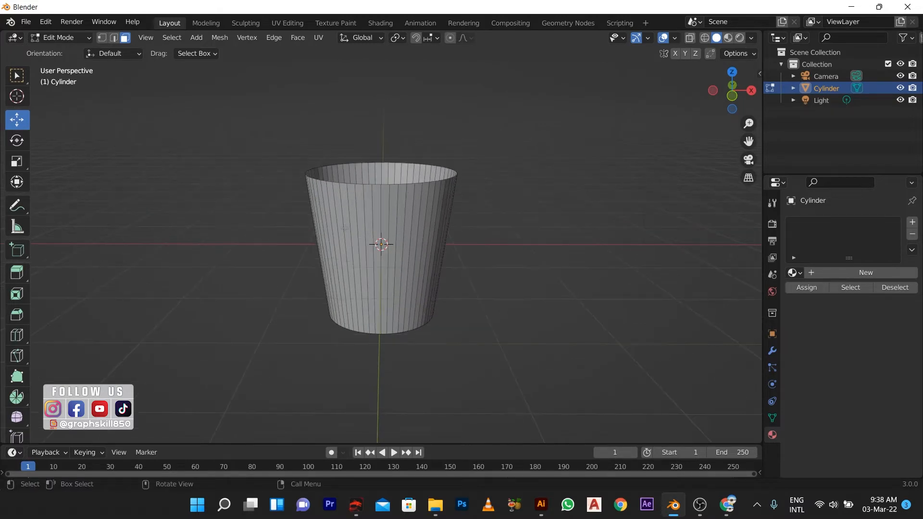
pyautogui.hotkey('ctrl', 'r')
pyautogui.scroll(12, 353, 233)
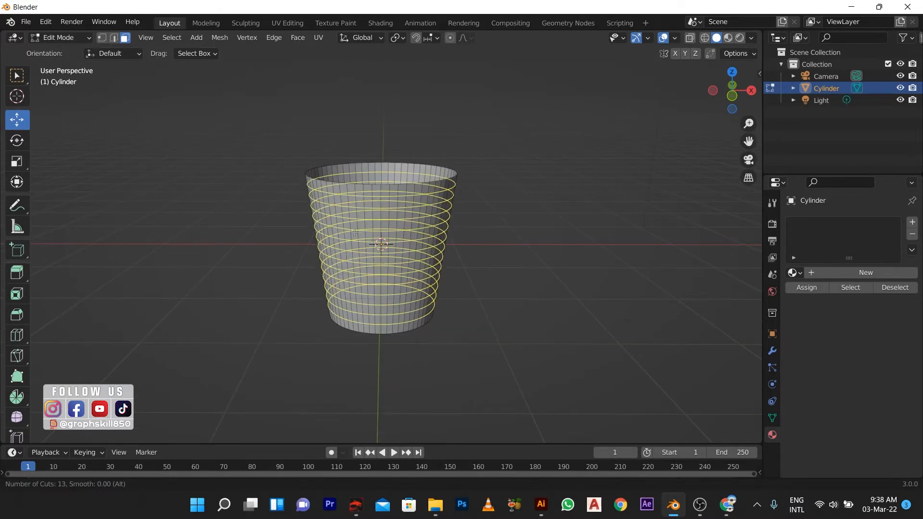
pyautogui.scroll(4, 354, 233)
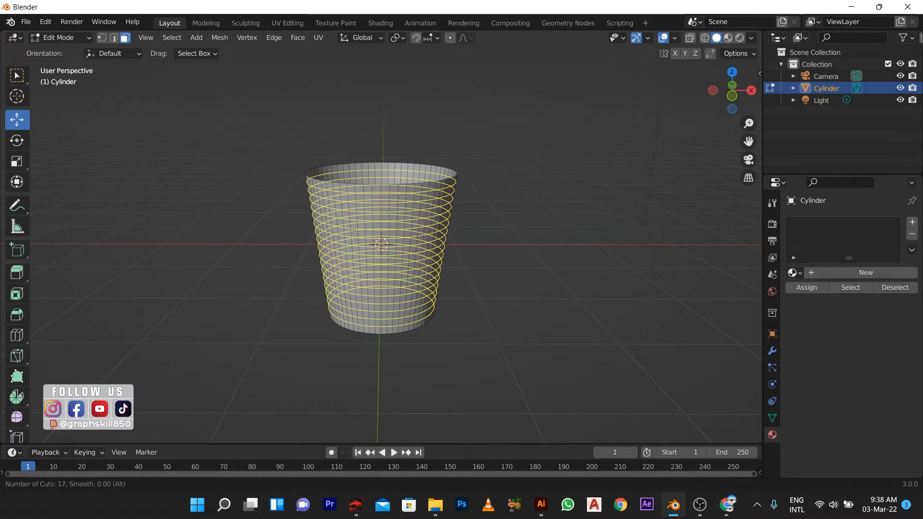
pyautogui.scroll(3, 355, 233)
pyautogui.click(355, 233)
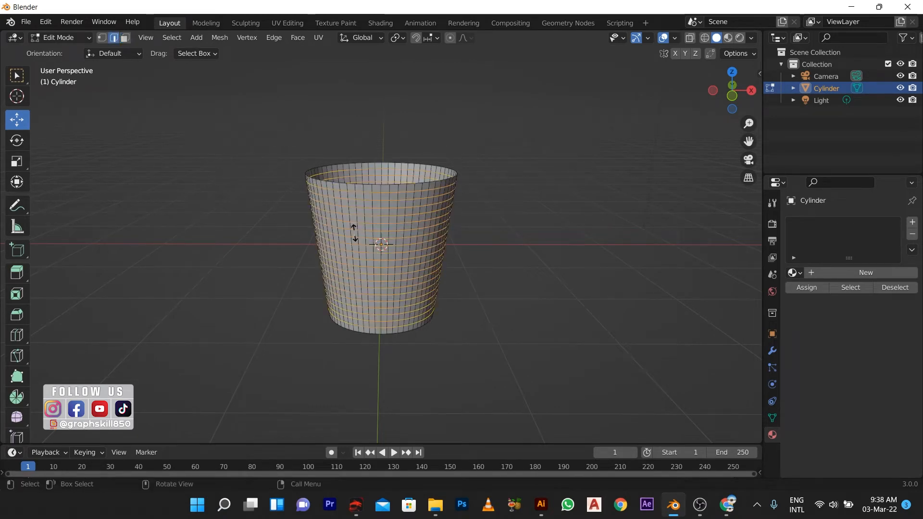
pyautogui.rightClick(351, 240)
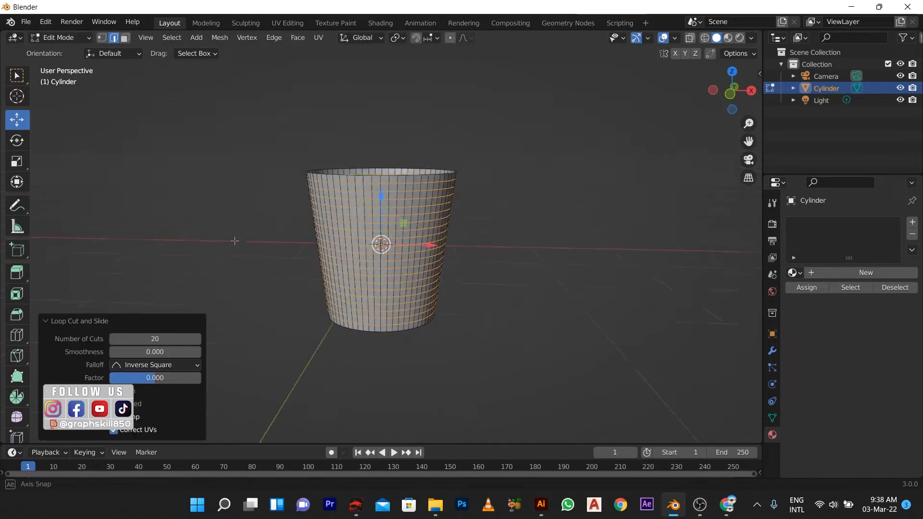
pyautogui.press('Tab')
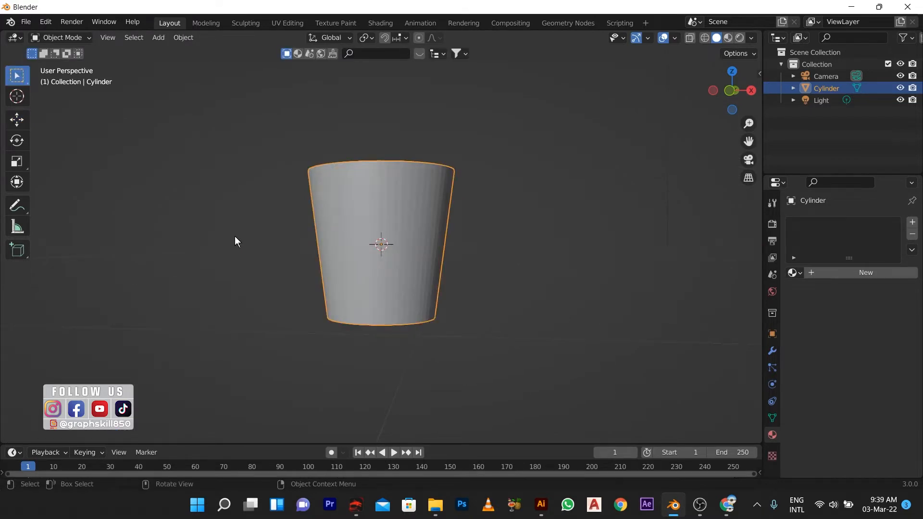
pyautogui.press('Tab')
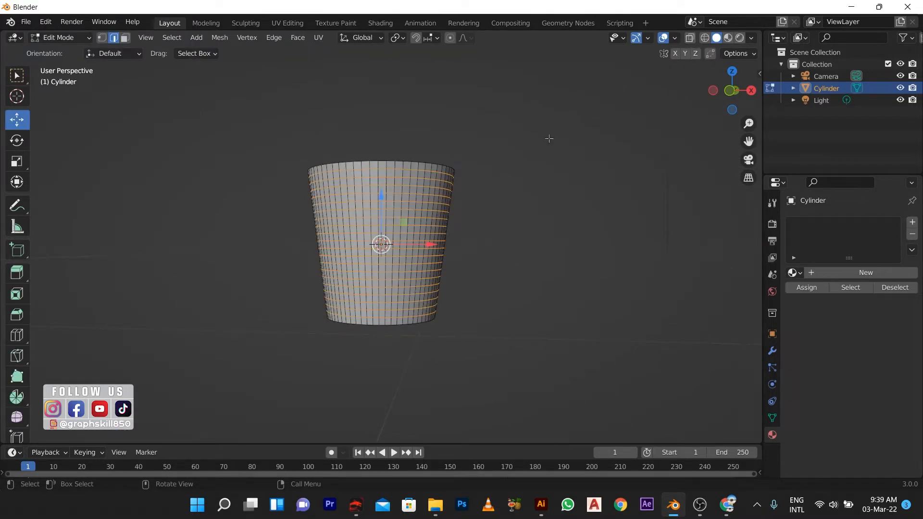
# - Select the wall faces all the way around, leaving out the top row and the three lowest rows
pyautogui.press('KP_1')
pyautogui.scroll(3, 271, 243)
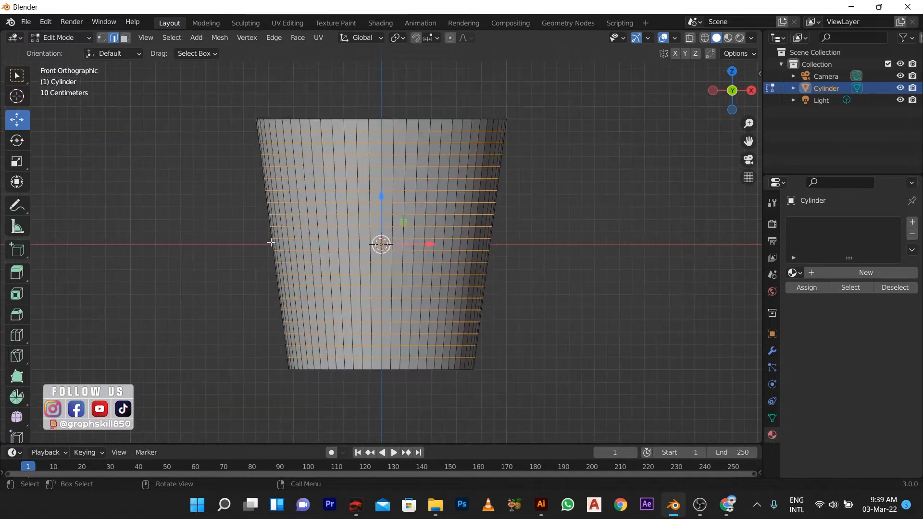
pyautogui.click(690, 38)
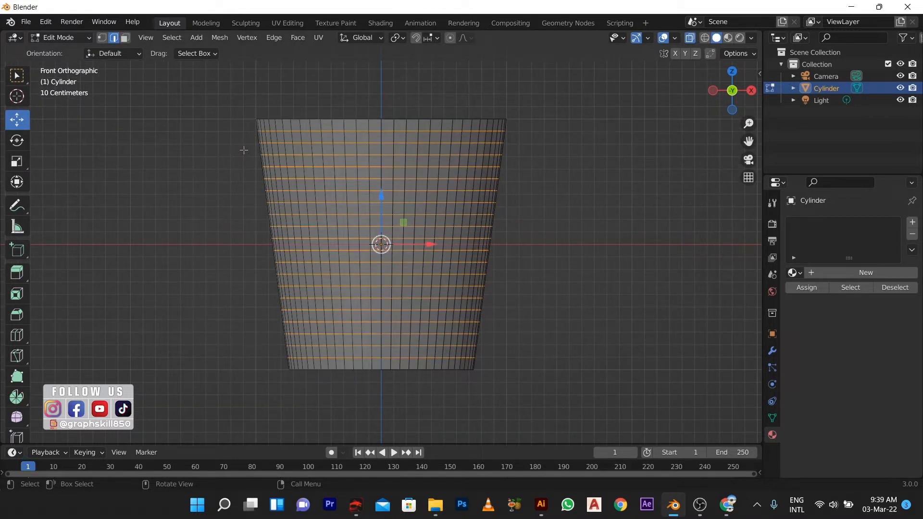
pyautogui.moveTo(248, 148); pyautogui.dragTo(541, 339)
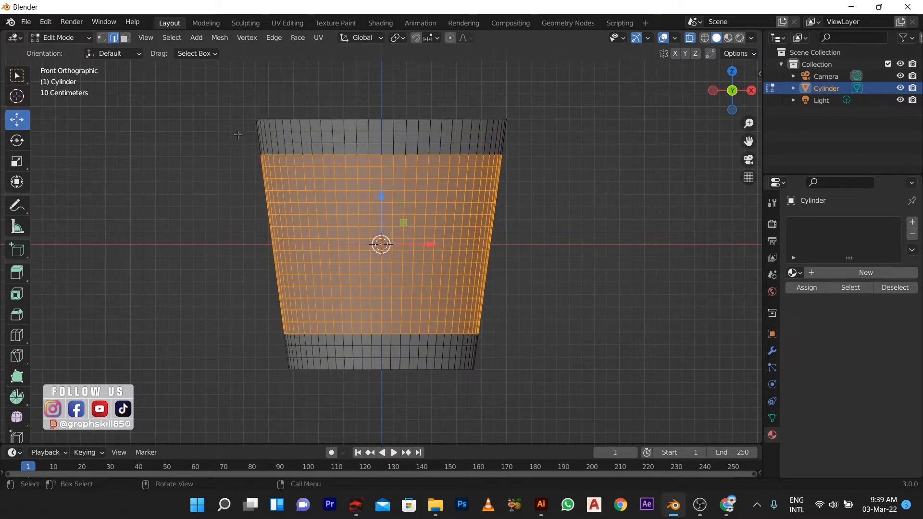
pyautogui.moveTo(237, 135); pyautogui.dragTo(548, 340)
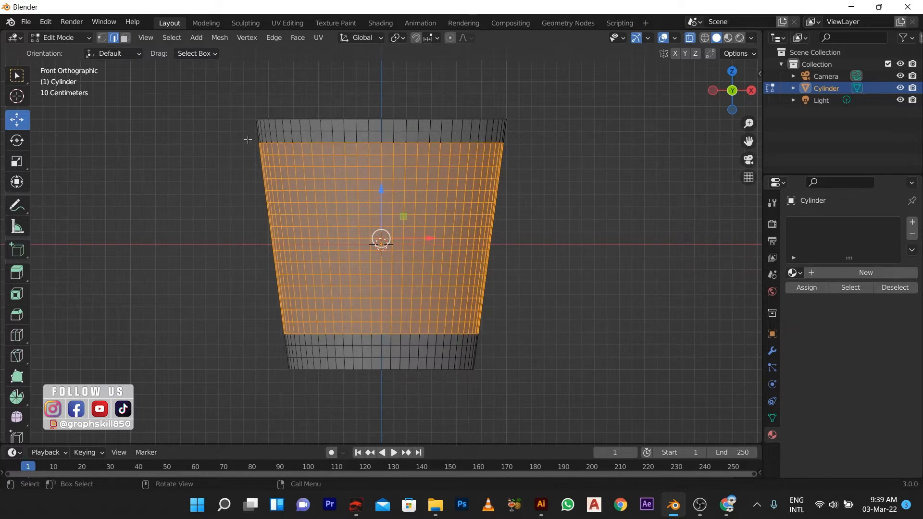
pyautogui.moveTo(241, 127); pyautogui.dragTo(568, 342)
pyautogui.moveTo(367, 266); pyautogui.dragTo(488, 319, button='middle')
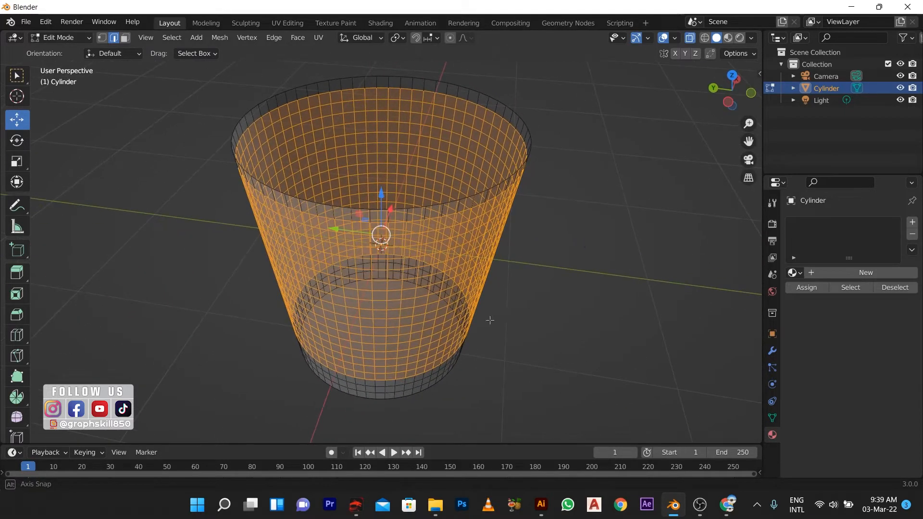
pyautogui.click(689, 37)
pyautogui.moveTo(366, 201); pyautogui.dragTo(371, 163, button='middle')
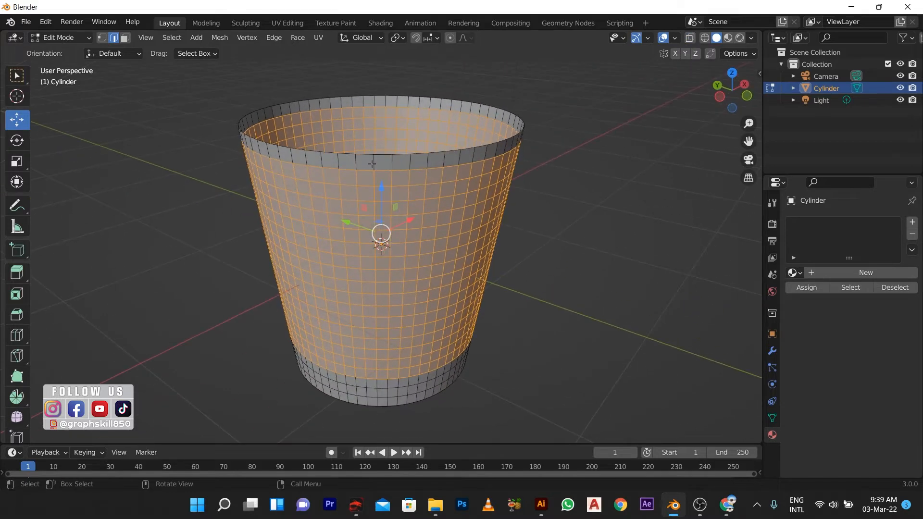
# - Inset the selected wall faces individually by about 0.019 m and delete the inner faces to perforate the wall
pyautogui.press('i')
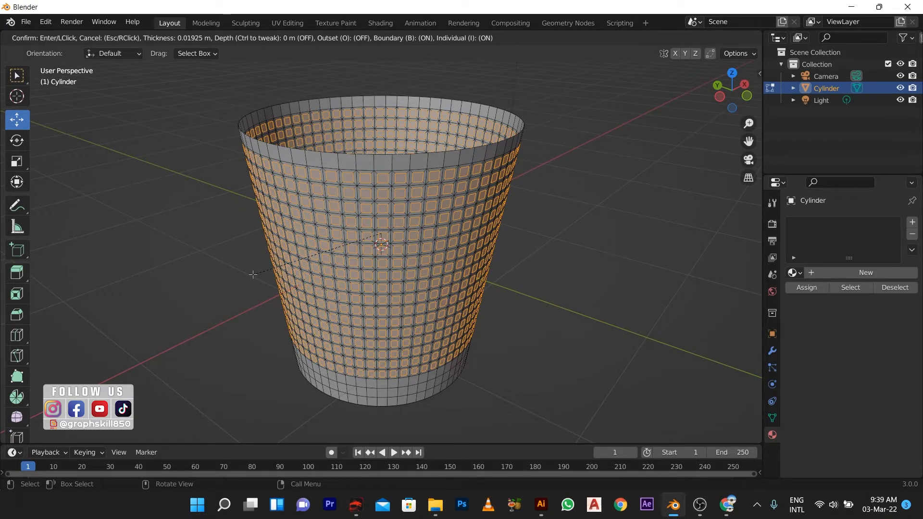
pyautogui.click(253, 274)
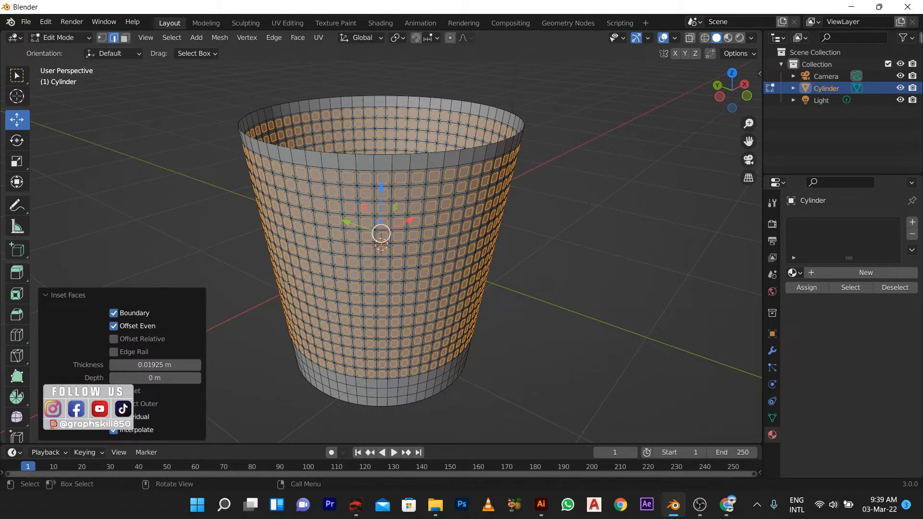
pyautogui.press('x')
pyautogui.click(288, 284)
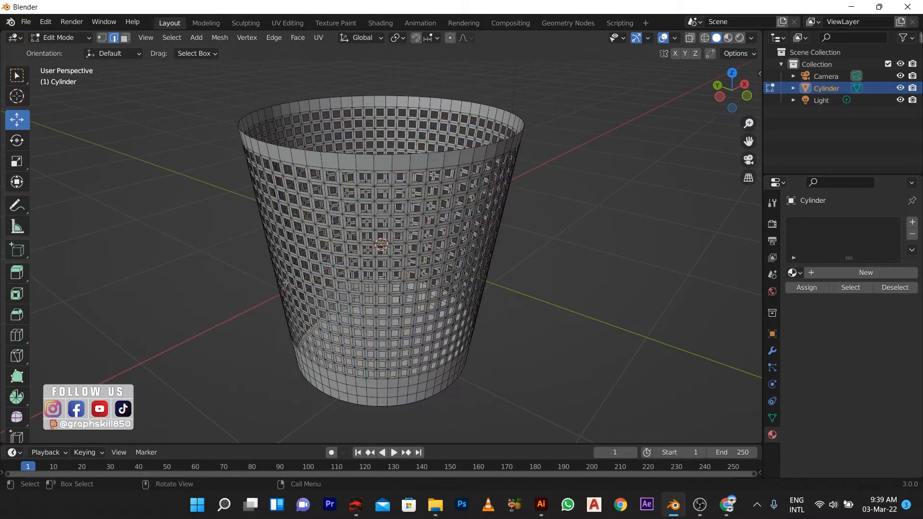
pyautogui.moveTo(224, 270); pyautogui.dragTo(381, 245, button='middle')
pyautogui.press('Tab')
pyautogui.click(108, 279)
pyautogui.moveTo(109, 279); pyautogui.dragTo(346, 190, button='middle')
# - Add a single centred loop cut around the solid band at the bin's top rim
pyautogui.press('Tab')
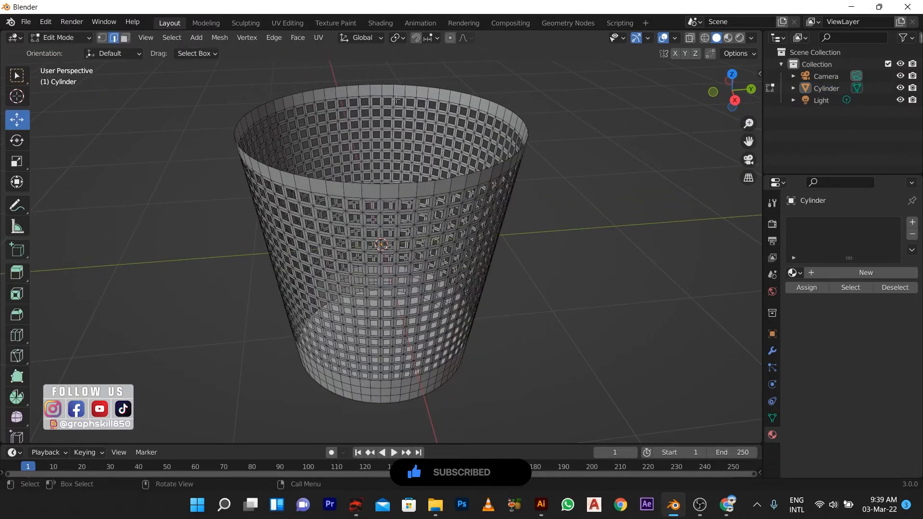
pyautogui.click(368, 197)
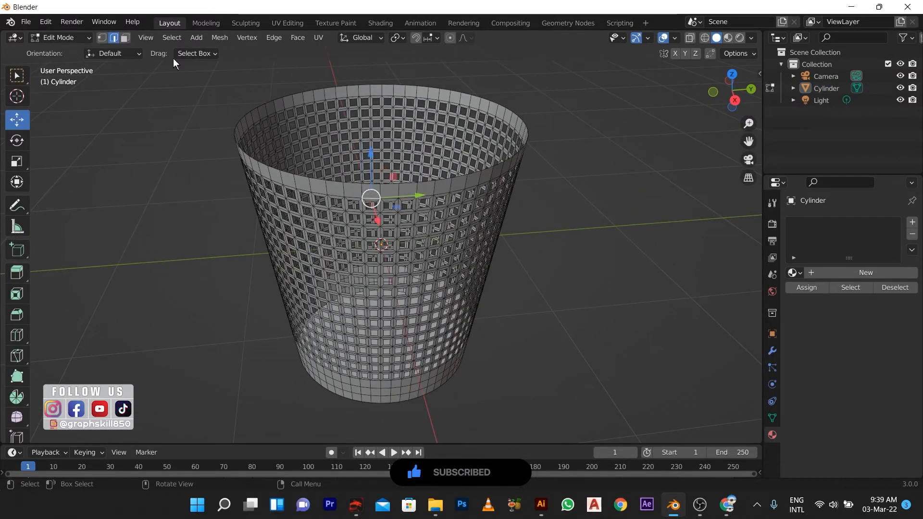
pyautogui.click(125, 38)
pyautogui.click(390, 191)
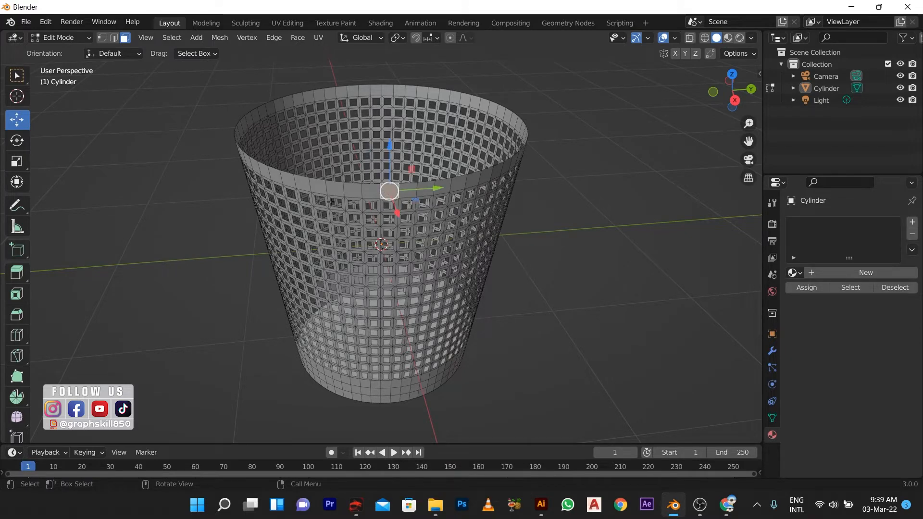
pyautogui.hotkey('ctrl', 'r')
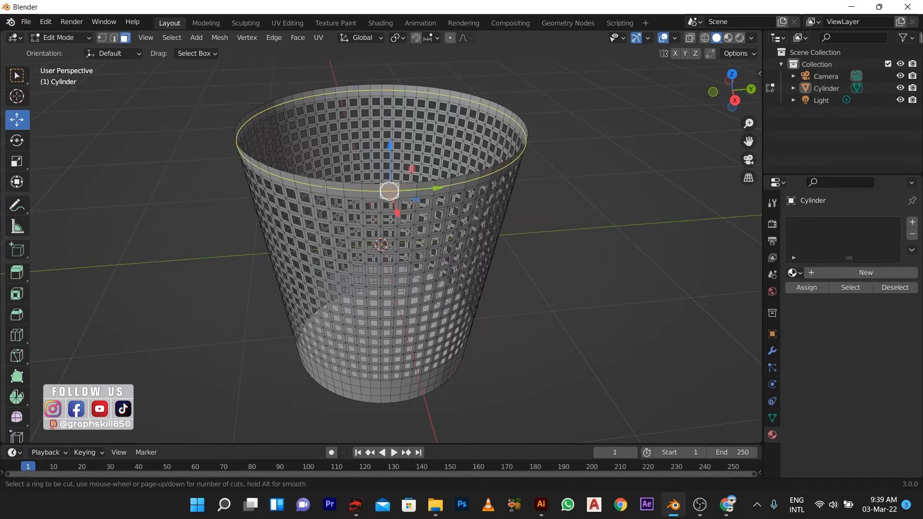
pyautogui.click(316, 186)
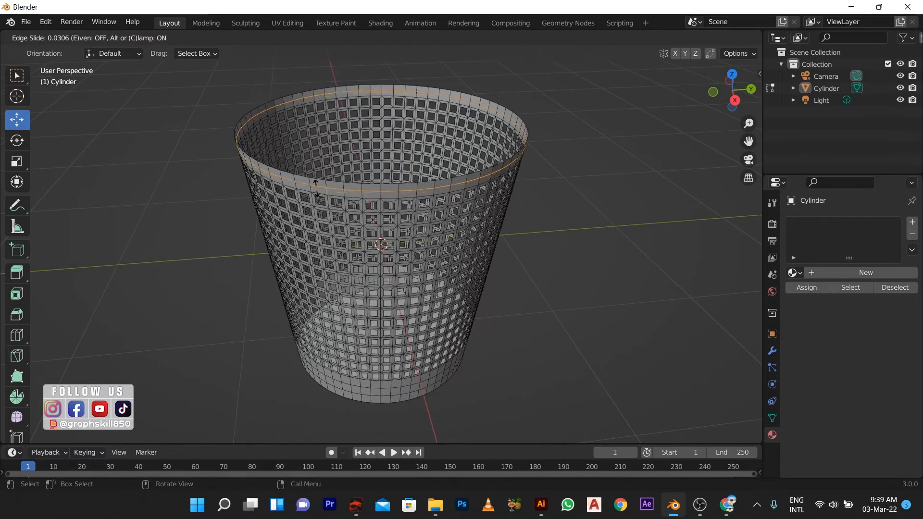
pyautogui.rightClick(316, 189)
# - Scale the new rim edge loop uniformly by 1.03 to push it outward
pyautogui.press('s')
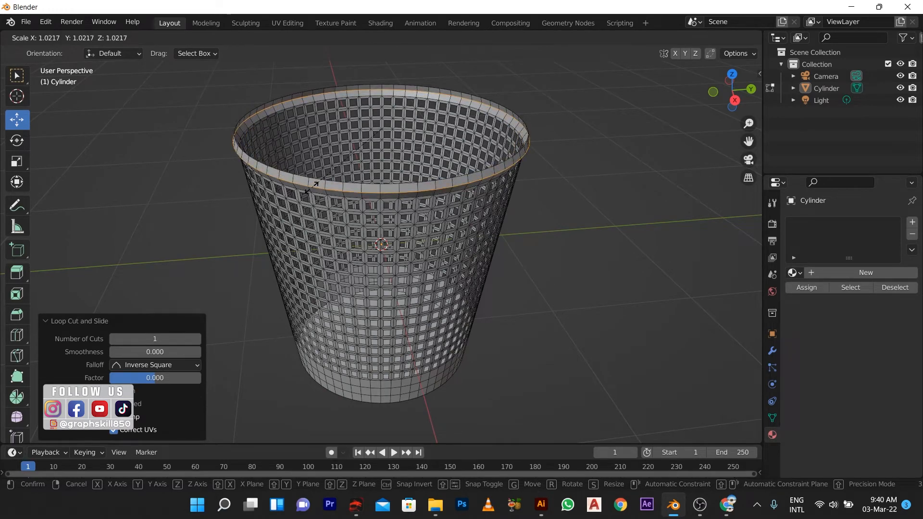
pyautogui.write('1.03')
pyautogui.press('Return')
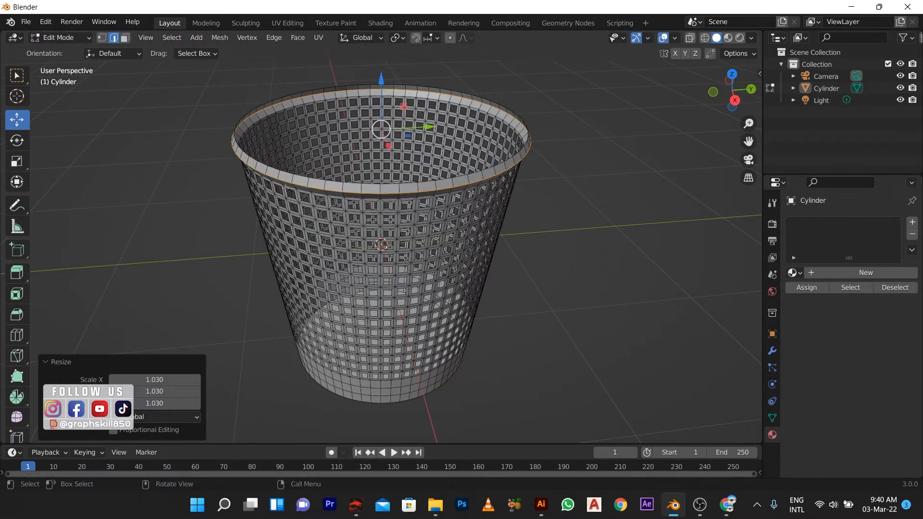
# - Bevel the selected rim edge loop with a width of about 0.036 m and 11 segments
pyautogui.hotkey('ctrl', 'b')
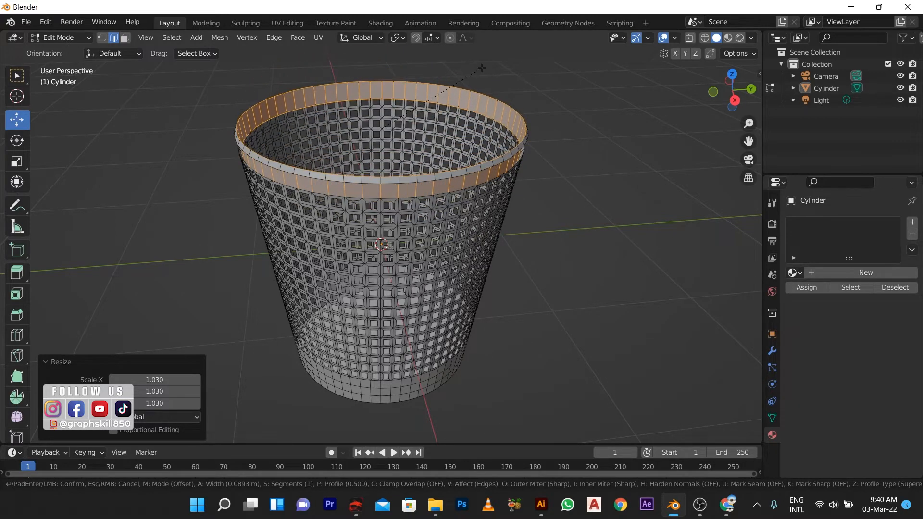
pyautogui.scroll(10, 476, 75)
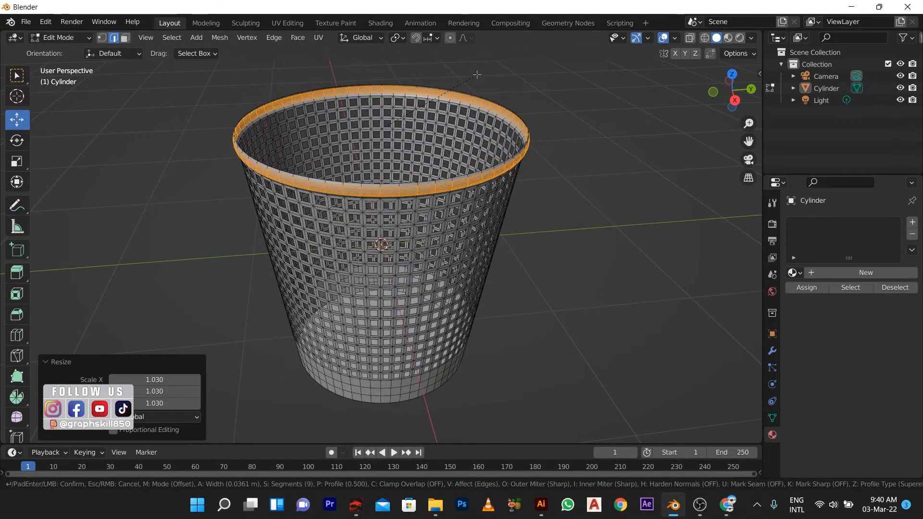
pyautogui.click(476, 75)
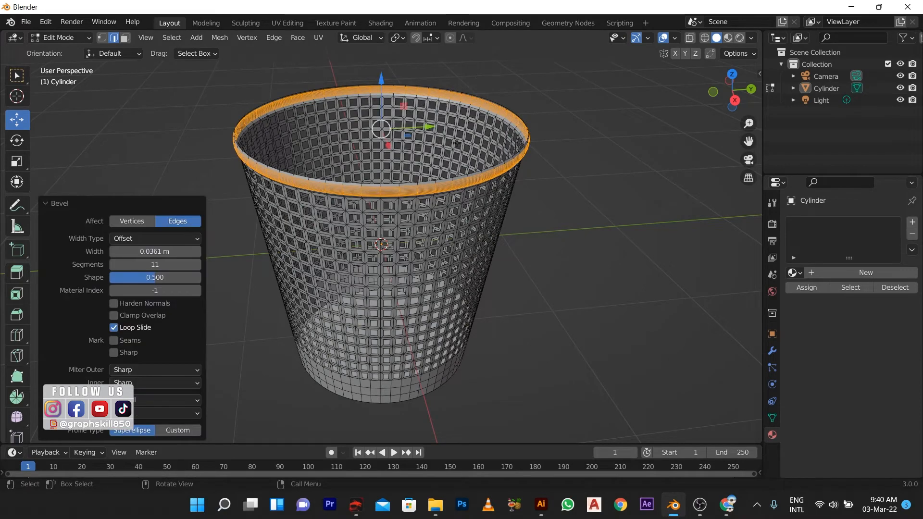
pyautogui.moveTo(458, 176); pyautogui.dragTo(450, 166, button='middle')
pyautogui.press('Tab')
pyautogui.moveTo(471, 230); pyautogui.dragTo(495, 266, button='middle')
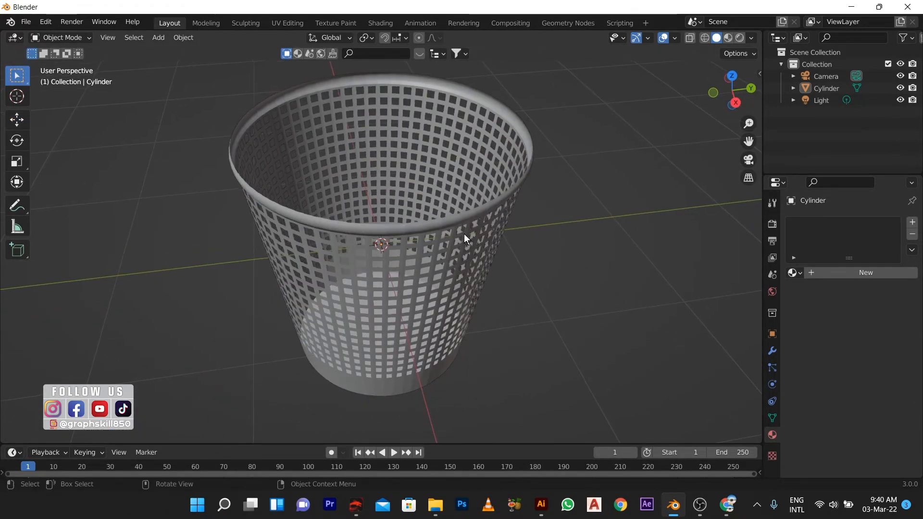
# - Select the bin's topmost edge loop and extrude it about 0.082 m upward along Z
pyautogui.press('Tab')
pyautogui.click(508, 104)
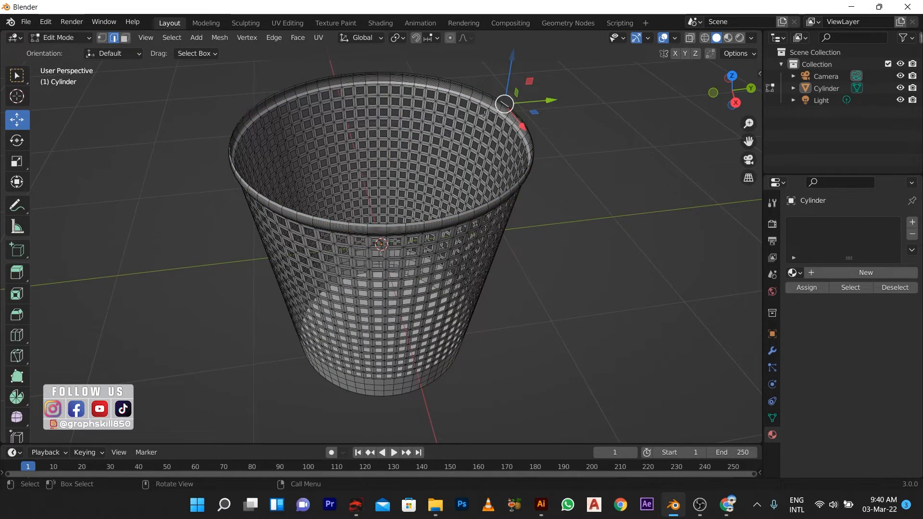
pyautogui.keyDown('alt'); pyautogui.click(490, 117); pyautogui.keyUp('alt')
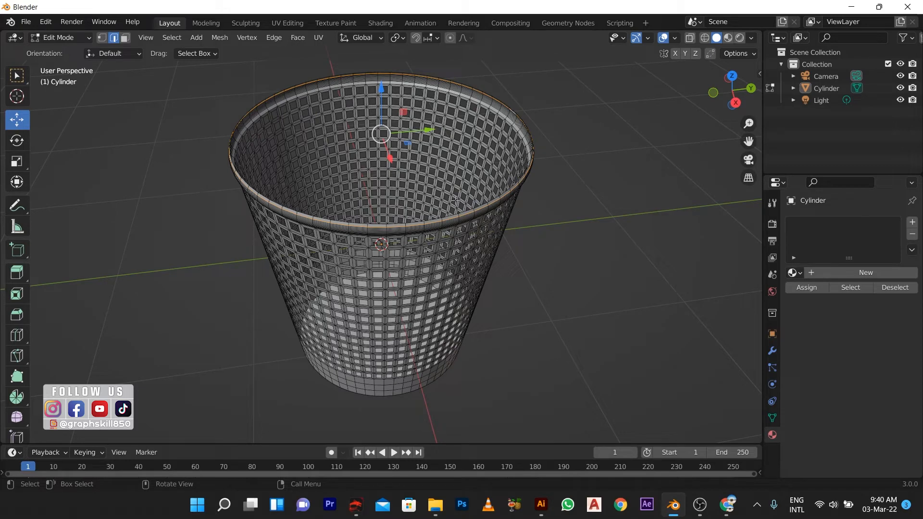
pyautogui.press('e')
pyautogui.press('z')
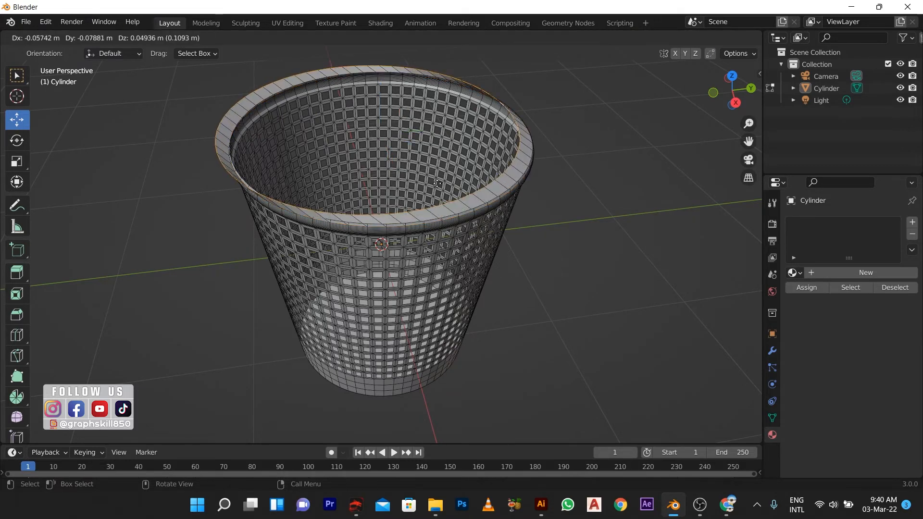
pyautogui.click(447, 182)
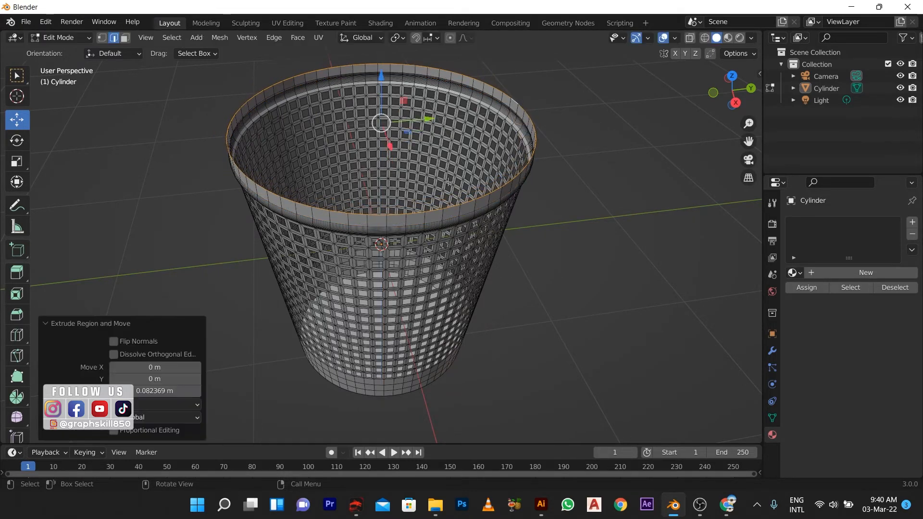
# - Scale the extruded top loop uniformly to 0.964 and lower it about 0.123 m inside the rim, then return to Object Mode
pyautogui.press('s')
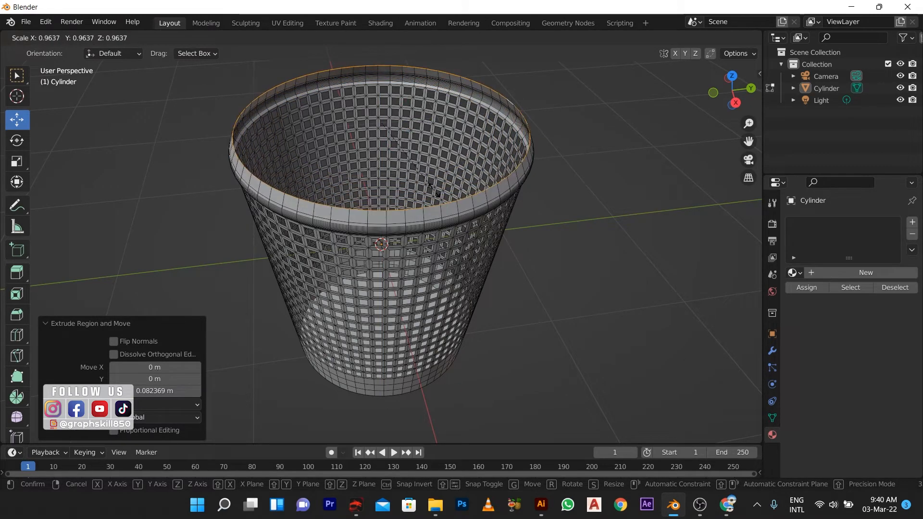
pyautogui.click(429, 185)
pyautogui.press('s')
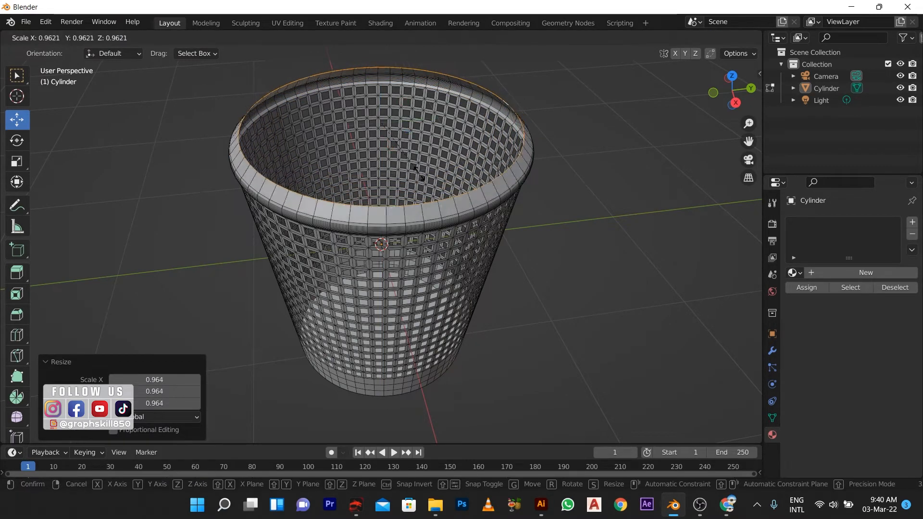
pyautogui.press('z')
pyautogui.press('Escape')
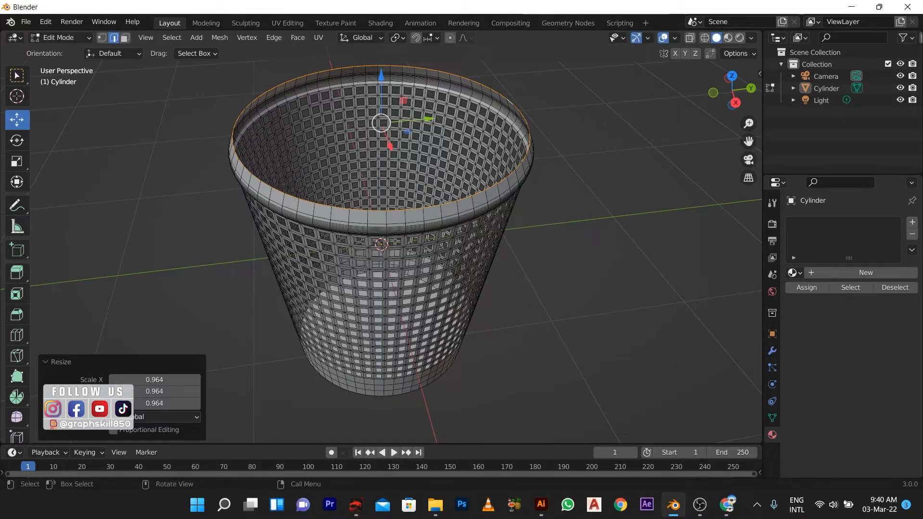
pyautogui.moveTo(383, 87); pyautogui.dragTo(378, 103)
pyautogui.moveTo(378, 104); pyautogui.dragTo(402, 118, button='middle')
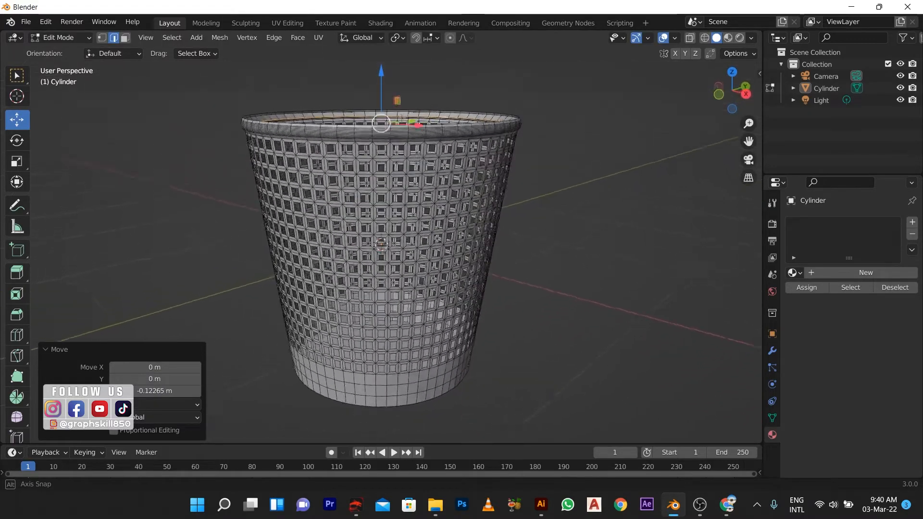
pyautogui.press('Tab')
# - Raise the whole bin about 1.018 m along Z in front view so its base rests on the ground line
pyautogui.moveTo(341, 194); pyautogui.dragTo(405, 245, button='middle')
pyautogui.scroll(-4, 437, 288)
pyautogui.click(405, 243)
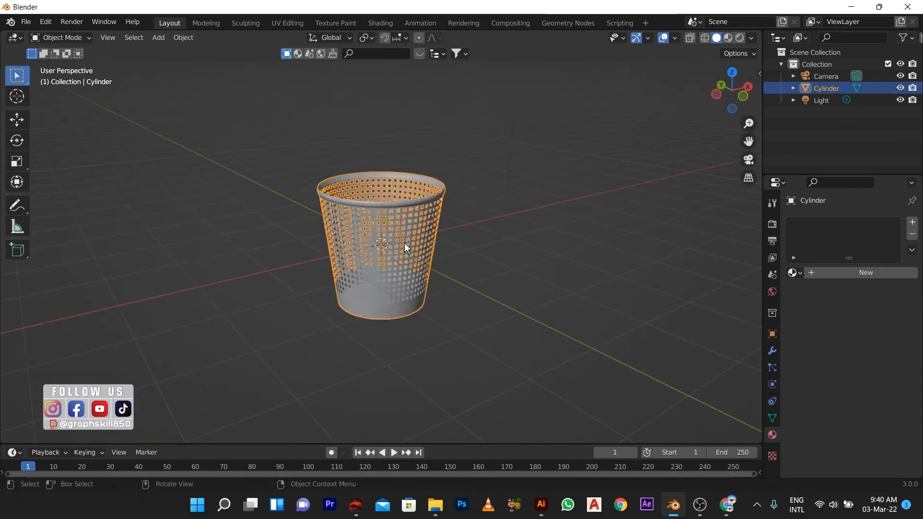
pyautogui.press('KP_1')
pyautogui.click(17, 120)
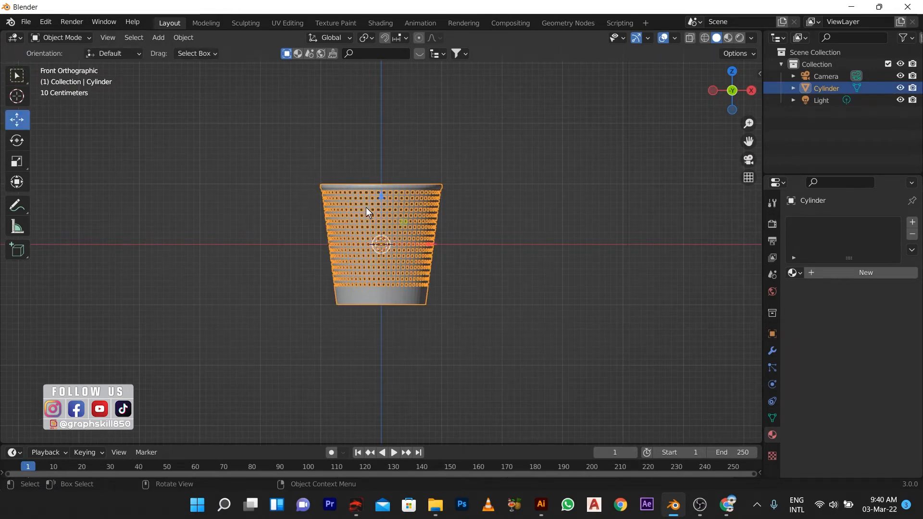
pyautogui.moveTo(380, 199); pyautogui.dragTo(385, 138)
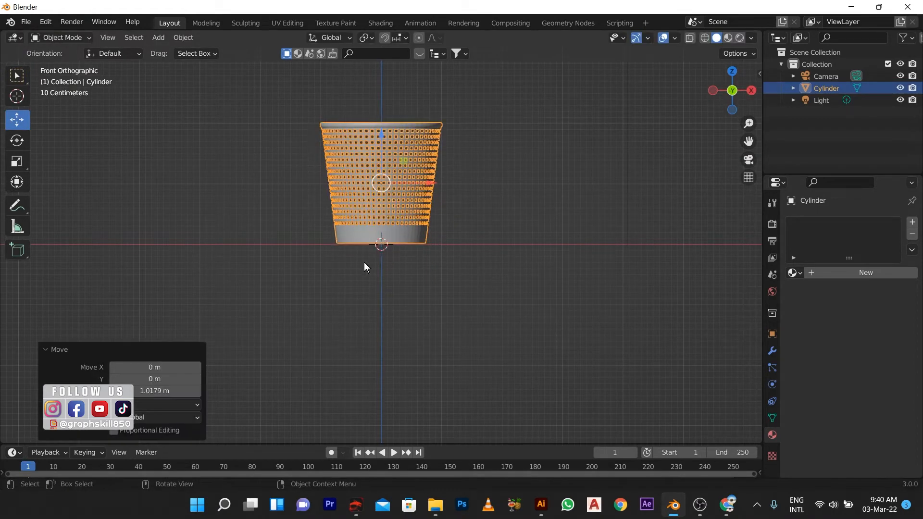
# - Add a plane under the bin and scale it up into a large floor
pyautogui.moveTo(365, 267); pyautogui.dragTo(327, 320, button='middle')
pyautogui.hotkey('shift', 'a')
pyautogui.moveTo(294, 247)
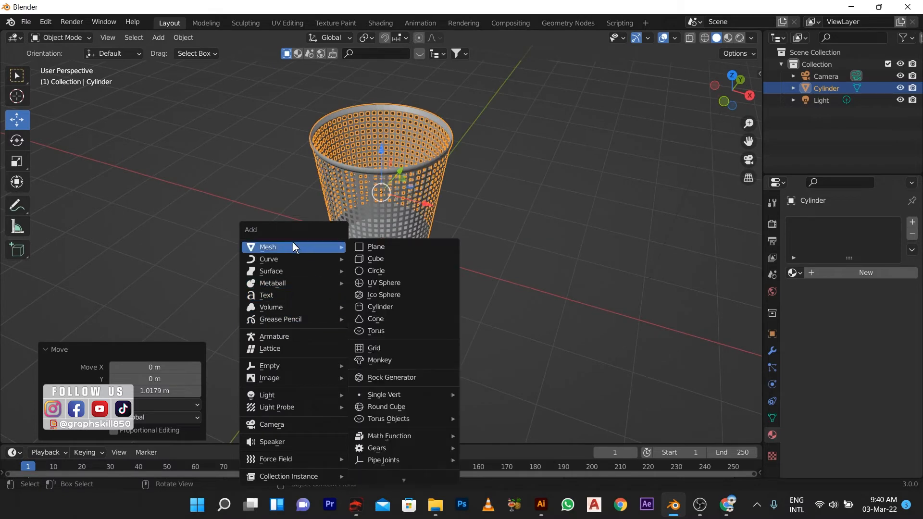
pyautogui.click(432, 248)
pyautogui.press('s')
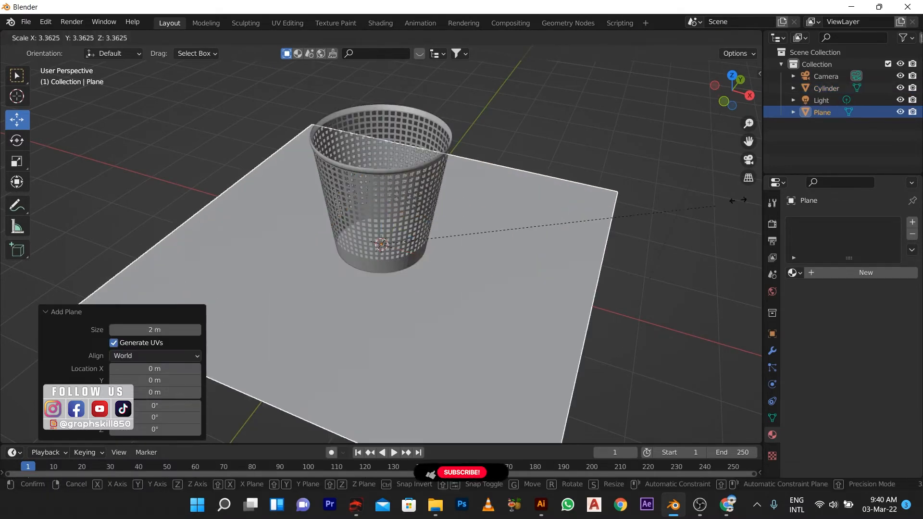
pyautogui.click(709, 157)
# - Duplicate the bin by copy and paste and move the copy about 2.112 m along X
pyautogui.click(342, 189)
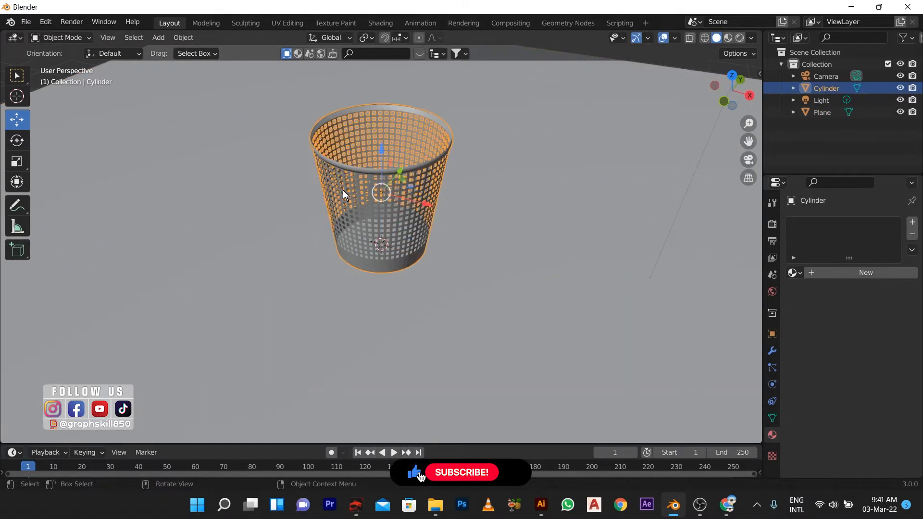
pyautogui.hotkey('ctrl', 'c')
pyautogui.hotkey('ctrl', 'v')
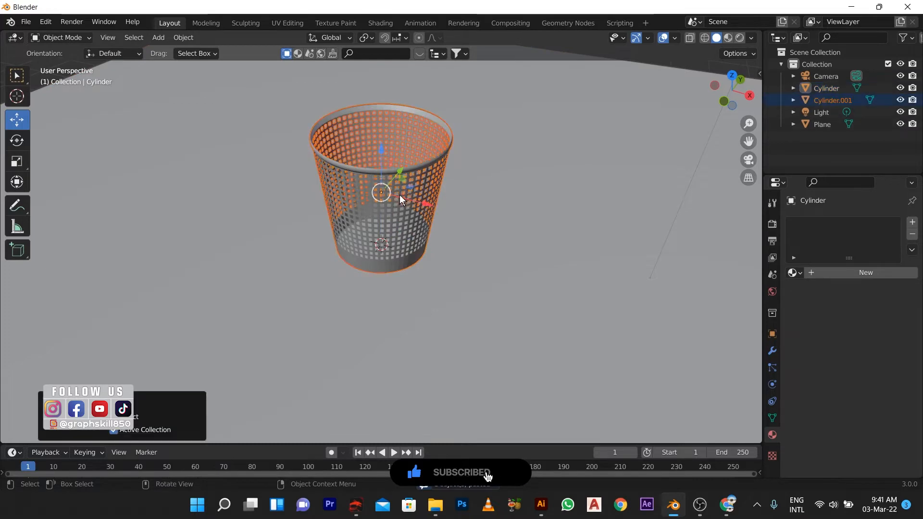
pyautogui.moveTo(402, 200); pyautogui.dragTo(525, 245)
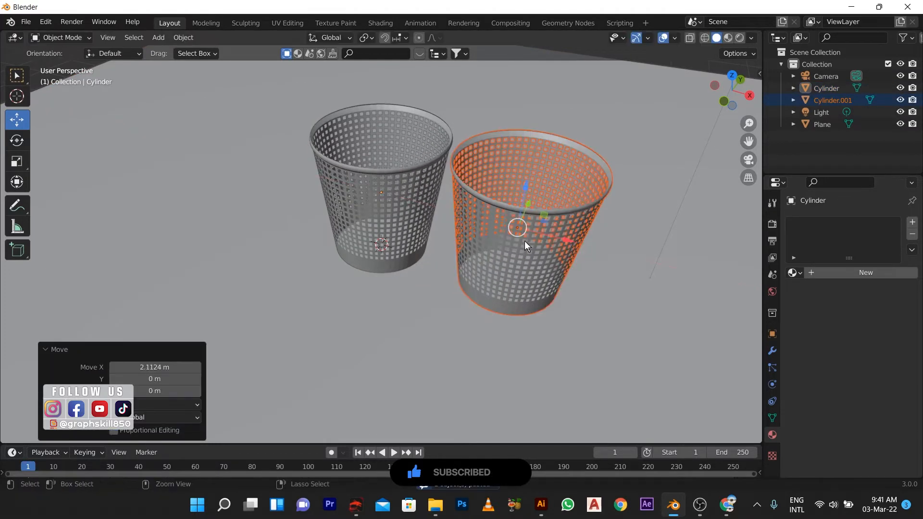
# - Paste two more bin copies, placing one in front of the original along Y and the other about 4.179 m along X
pyautogui.hotkey('ctrl', 'v')
pyautogui.click(394, 190)
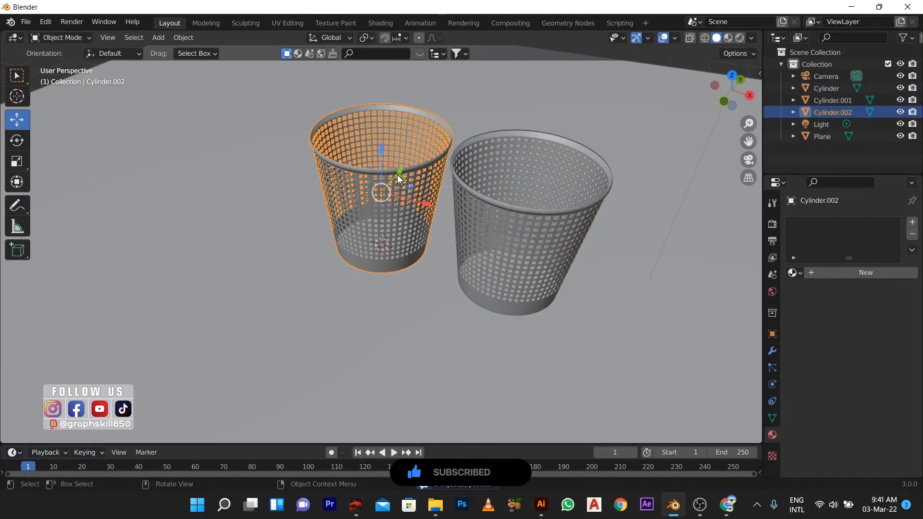
pyautogui.moveTo(398, 180); pyautogui.dragTo(562, 417)
pyautogui.hotkey('ctrl', 'v')
pyautogui.scroll(-4, 537, 255)
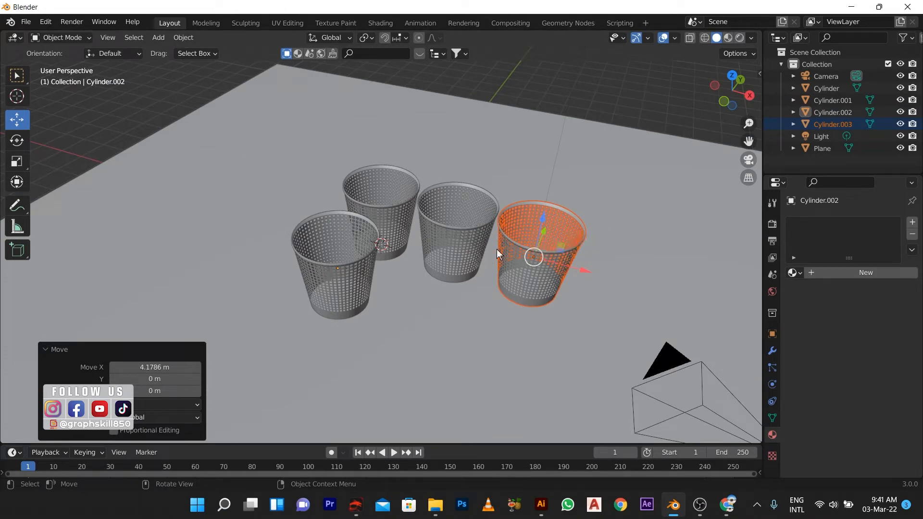
# - Paste another bin copy and move it along X between the original and the far bin of the back row
pyautogui.hotkey('ctrl', 'v')
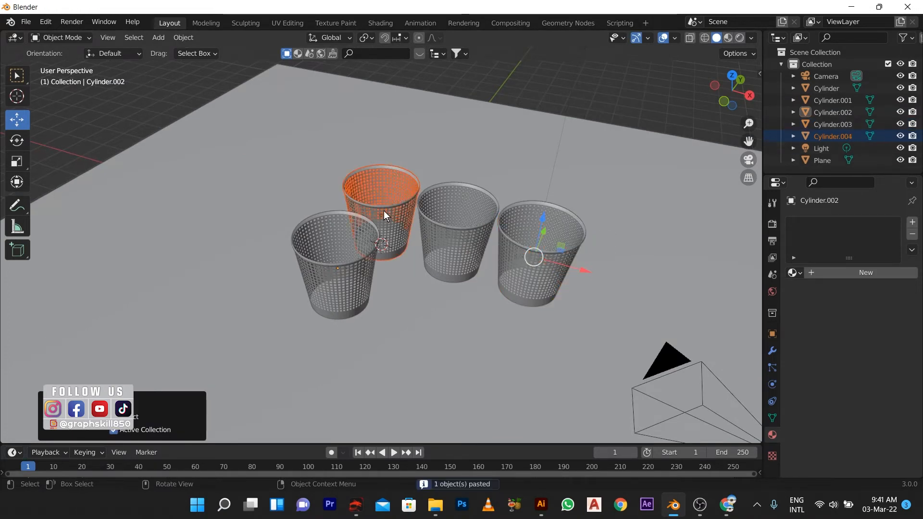
pyautogui.press('g')
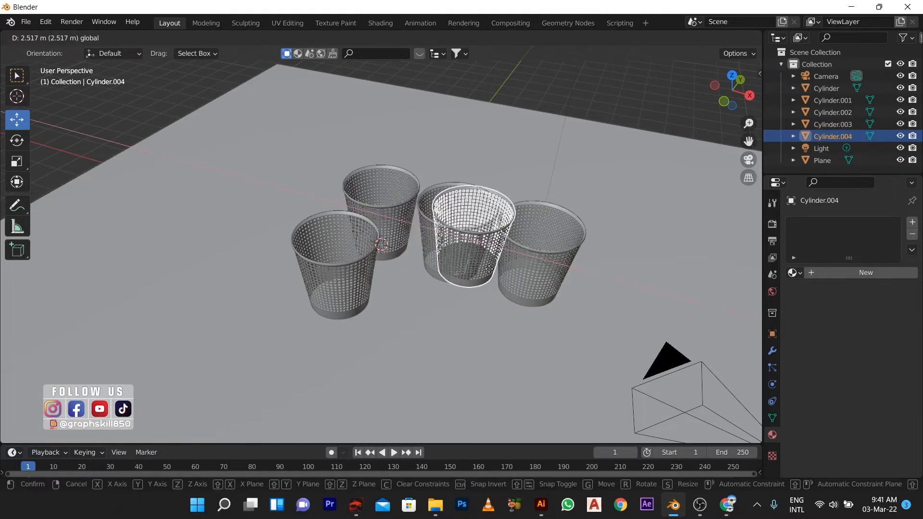
pyautogui.click(475, 270)
# - Move the older middle back-row bin about -2.562 m along Y into the front row and centre the newer one in its place
pyautogui.click(489, 218)
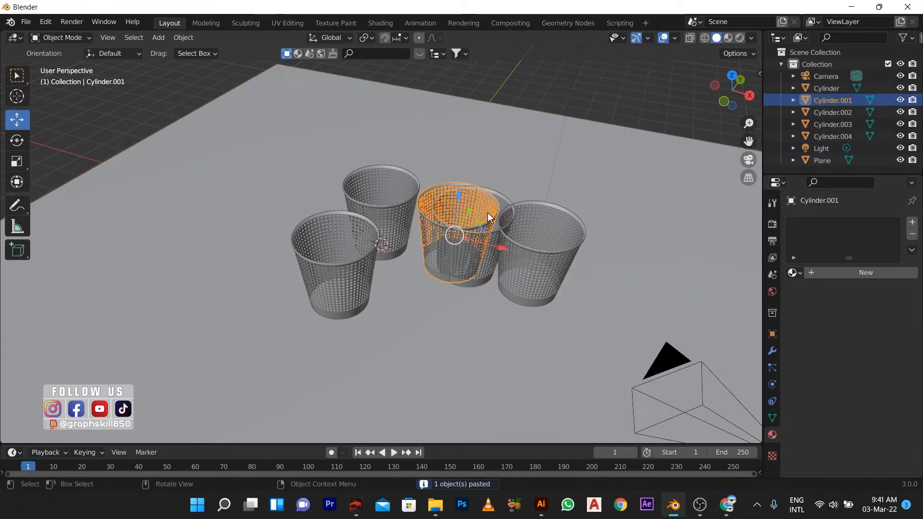
pyautogui.moveTo(477, 209); pyautogui.dragTo(425, 270)
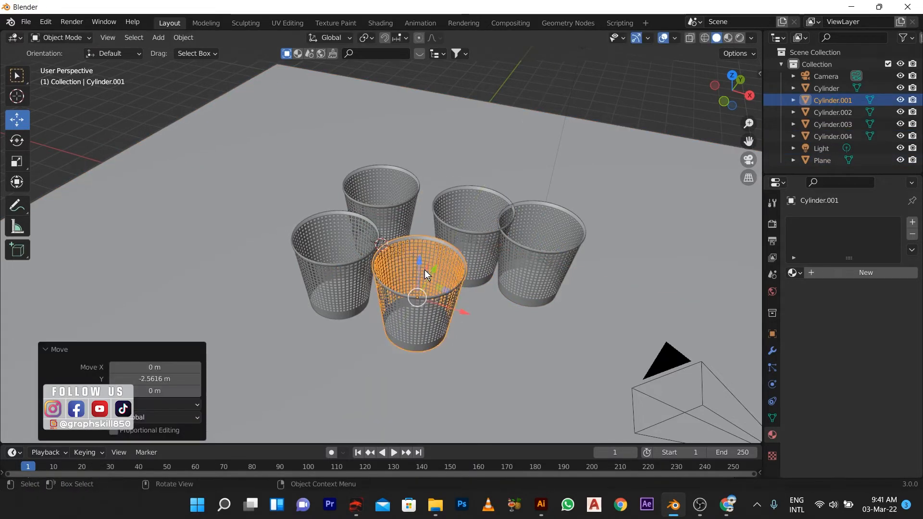
pyautogui.click(482, 226)
pyautogui.moveTo(492, 241); pyautogui.dragTo(481, 244)
# - Copy and paste the middle front-row bin and move the copy about 2.178 m along X to complete the front row
pyautogui.click(410, 290)
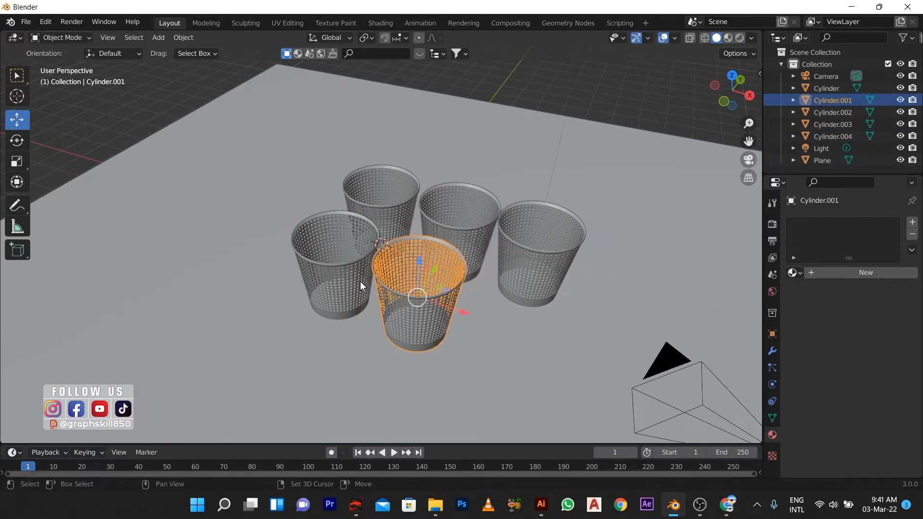
pyautogui.keyDown('shift'); pyautogui.click(360, 281); pyautogui.keyUp('shift')
pyautogui.click(400, 324)
pyautogui.hotkey('ctrl', 'c')
pyautogui.hotkey('ctrl', 'v')
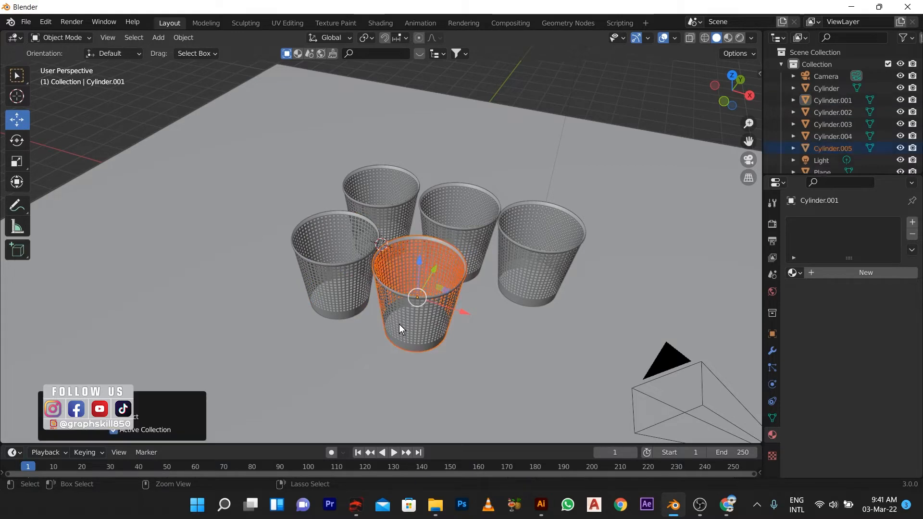
pyautogui.moveTo(449, 310); pyautogui.dragTo(544, 350)
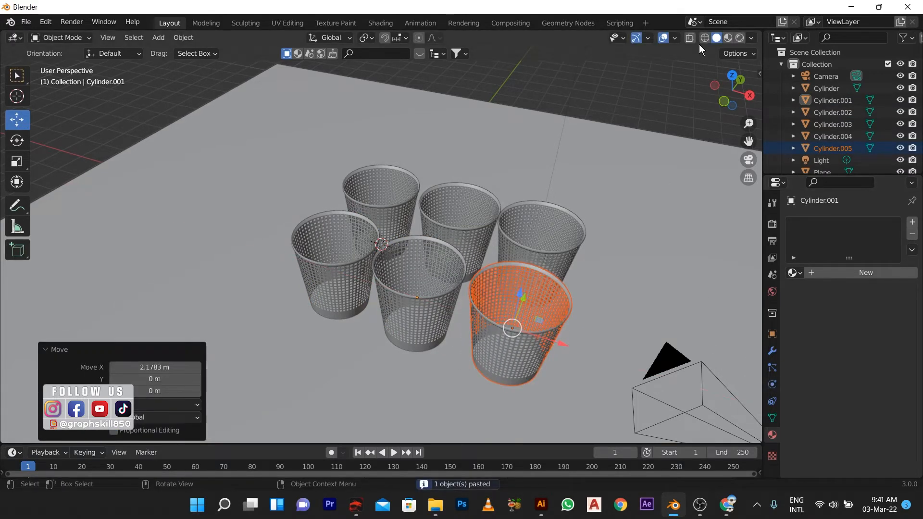
# - Look through the camera in Material Preview shading and lock the camera to the view
pyautogui.click(728, 37)
pyautogui.moveTo(653, 152)
pyautogui.mouseDown(button='middle')
pyautogui.moveTo(534, 236)
pyautogui.moveTo(555, 271)
pyautogui.moveTo(733, 100)
pyautogui.mouseUp(button='middle')
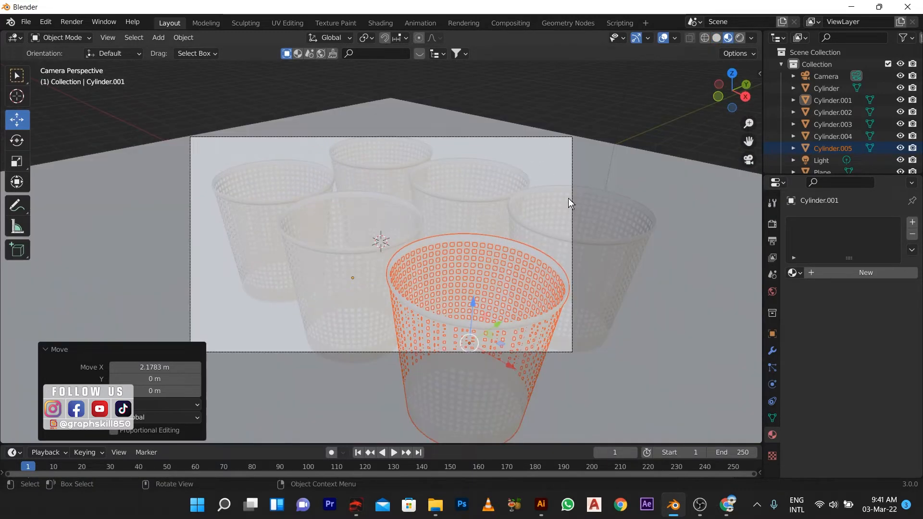
pyautogui.scroll(-4, 403, 193)
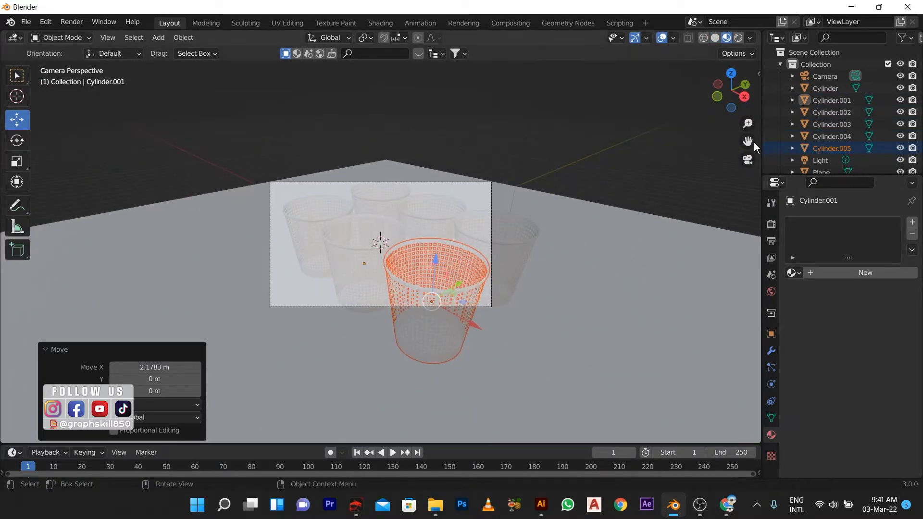
pyautogui.click(759, 74)
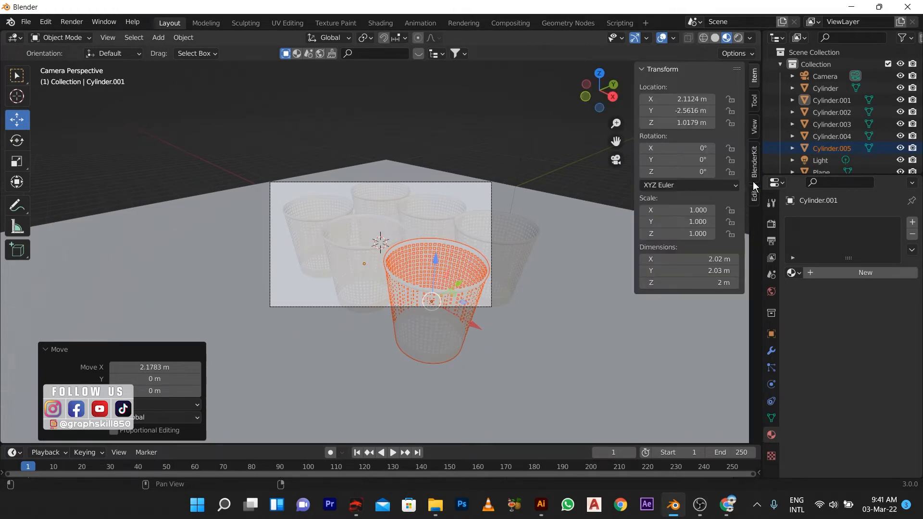
pyautogui.click(753, 128)
pyautogui.click(686, 219)
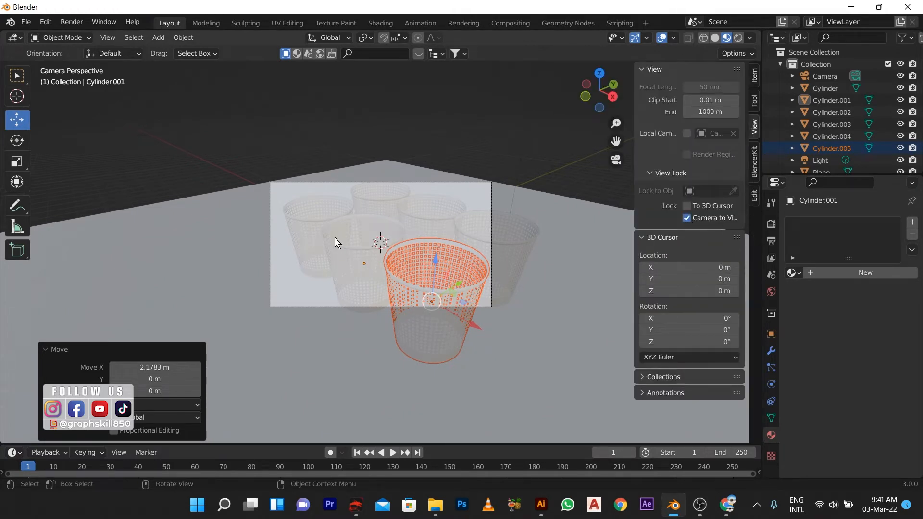
# - Frame all six bins in the camera from the opposite side of the floor and display the scene in Rendered shading
pyautogui.scroll(-3, 341, 238)
pyautogui.moveTo(348, 238)
pyautogui.mouseDown(button='middle')
pyautogui.moveTo(380, 259)
pyautogui.moveTo(329, 252)
pyautogui.moveTo(408, 263)
pyautogui.moveTo(324, 250)
pyautogui.moveTo(338, 253)
pyautogui.mouseUp(button='middle')
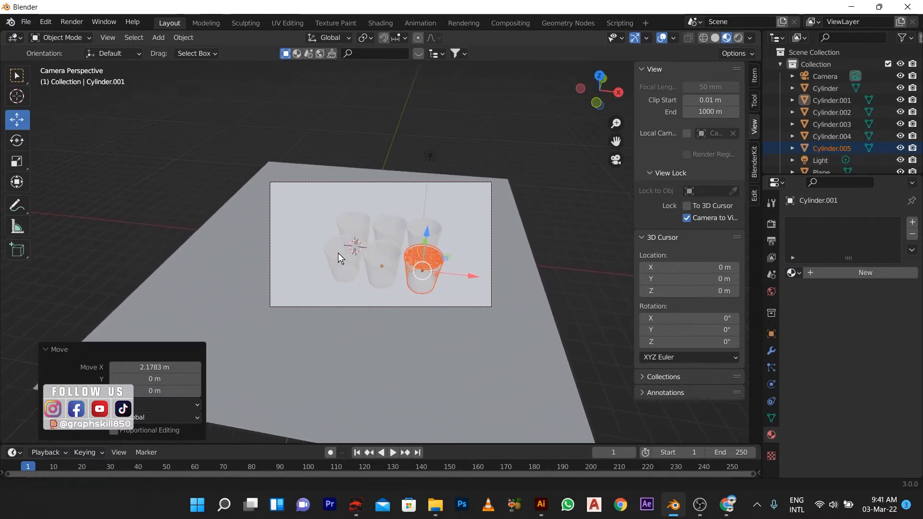
pyautogui.scroll(4, 324, 235)
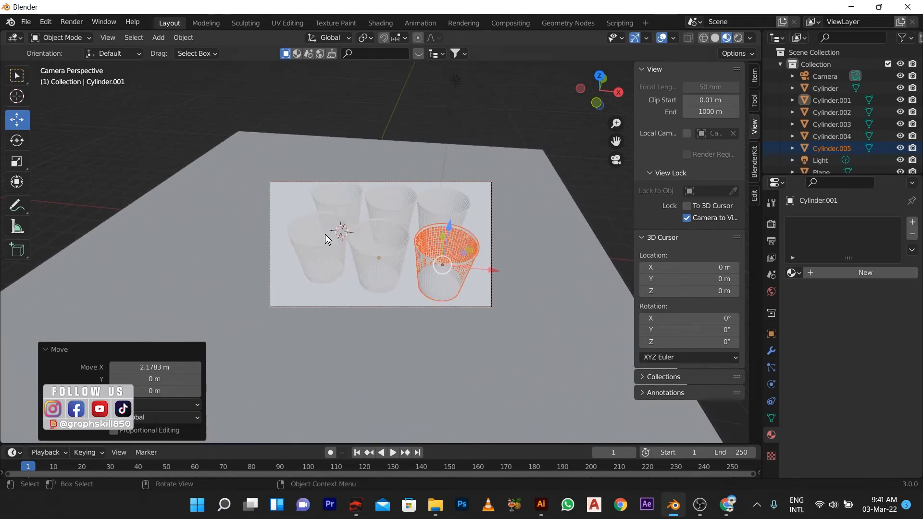
pyautogui.click(738, 38)
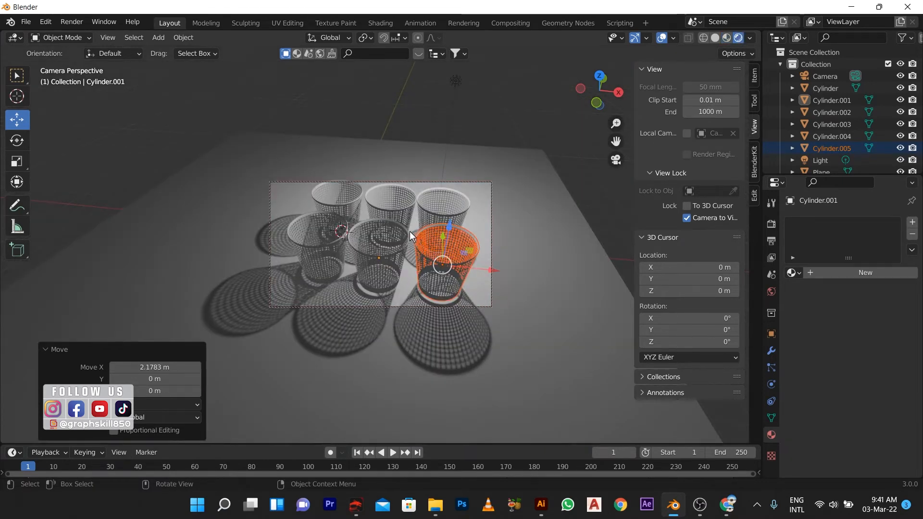
pyautogui.moveTo(454, 229); pyautogui.dragTo(428, 253, button='middle')
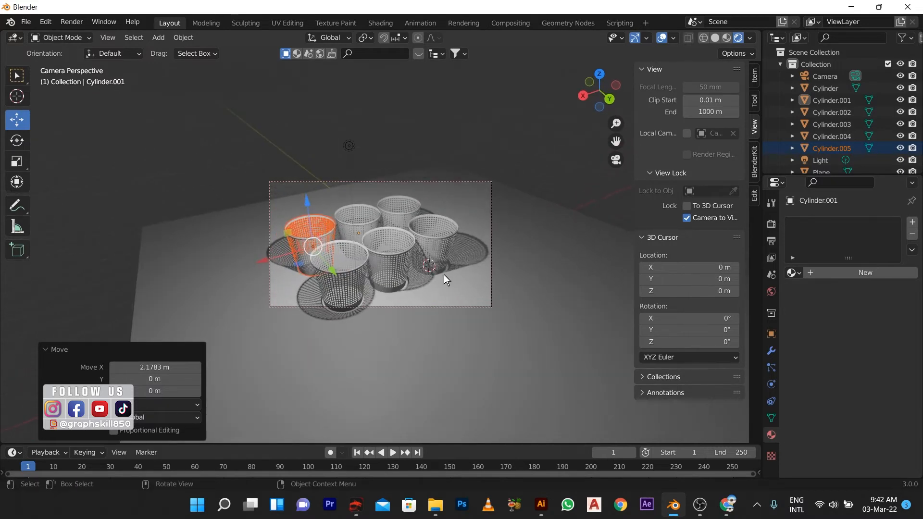
# - Give the left bin of the camera view's far row a new material with a green base color (H 0.332, S 1.000, V 0.800)
pyautogui.click(286, 269)
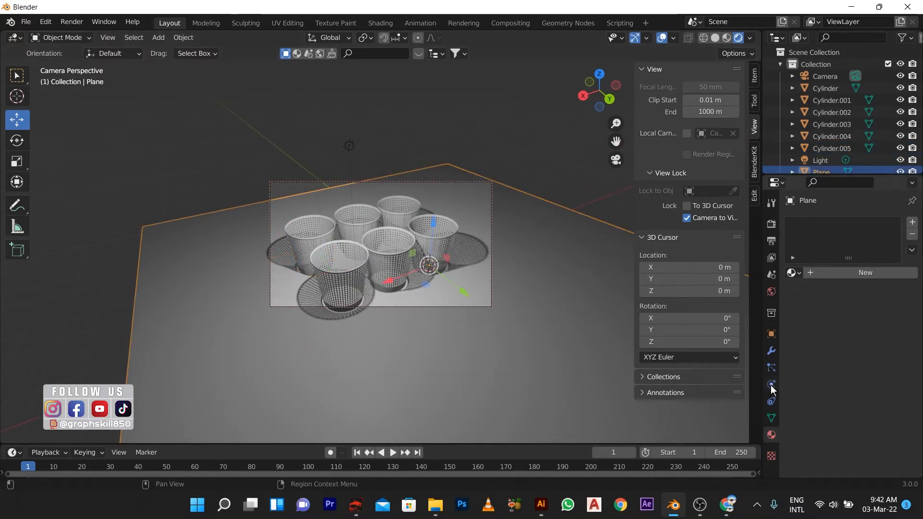
pyautogui.click(289, 230)
pyautogui.click(828, 270)
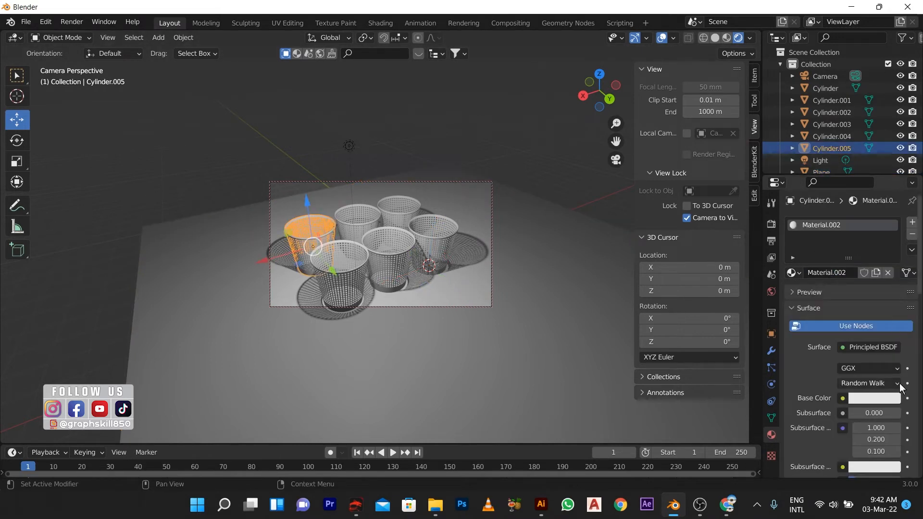
pyautogui.click(882, 398)
pyautogui.moveTo(836, 274)
pyautogui.mouseDown()
pyautogui.moveTo(868, 221)
pyautogui.moveTo(798, 250)
pyautogui.mouseUp()
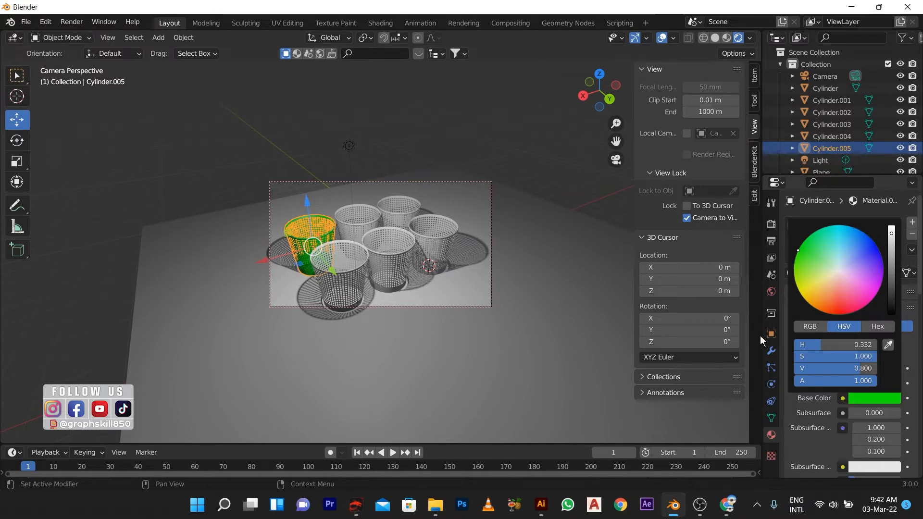
pyautogui.click(736, 339)
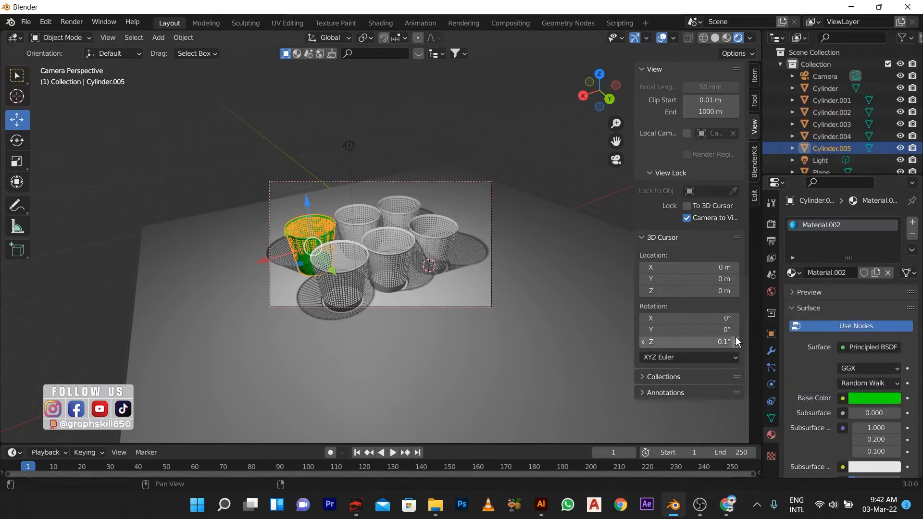
# - Add five empty material slots to the green bin and select one of the empty slots
pyautogui.click(912, 225)
pyautogui.click(912, 225)
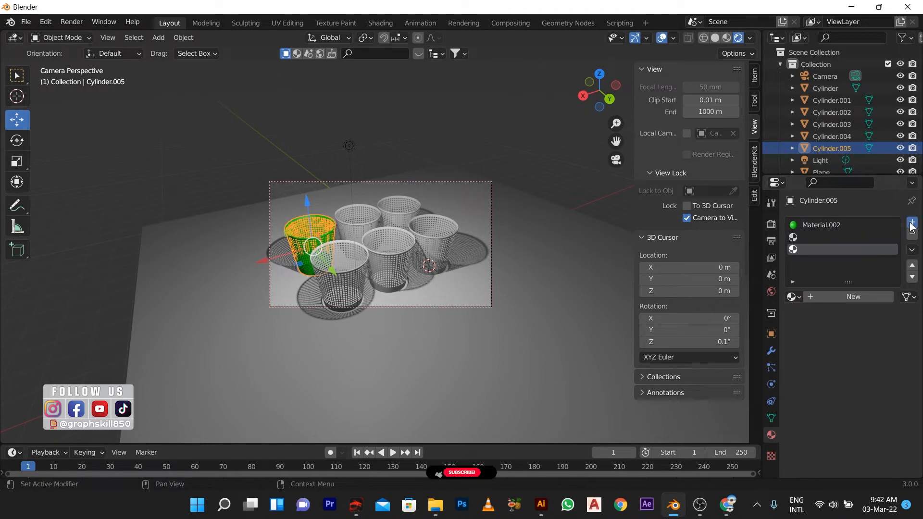
pyautogui.click(912, 225)
pyautogui.click(912, 225)
pyautogui.click(912, 225)
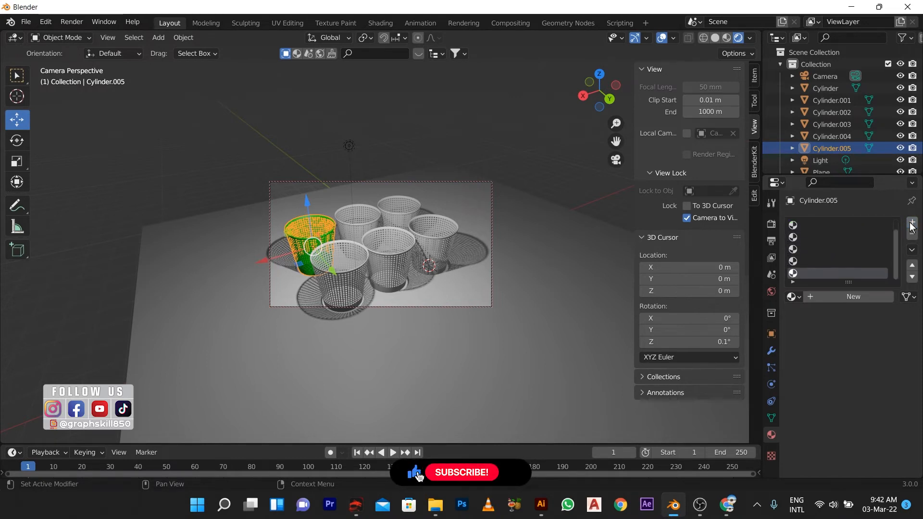
pyautogui.click(824, 228)
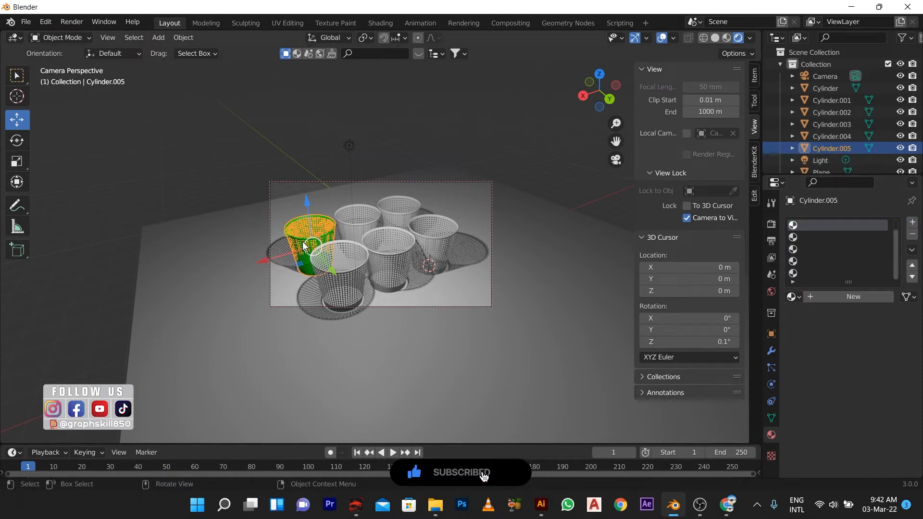
# - Give the middle bin of the far row a new material with a fully saturated red base color
pyautogui.click(361, 223)
pyautogui.click(837, 274)
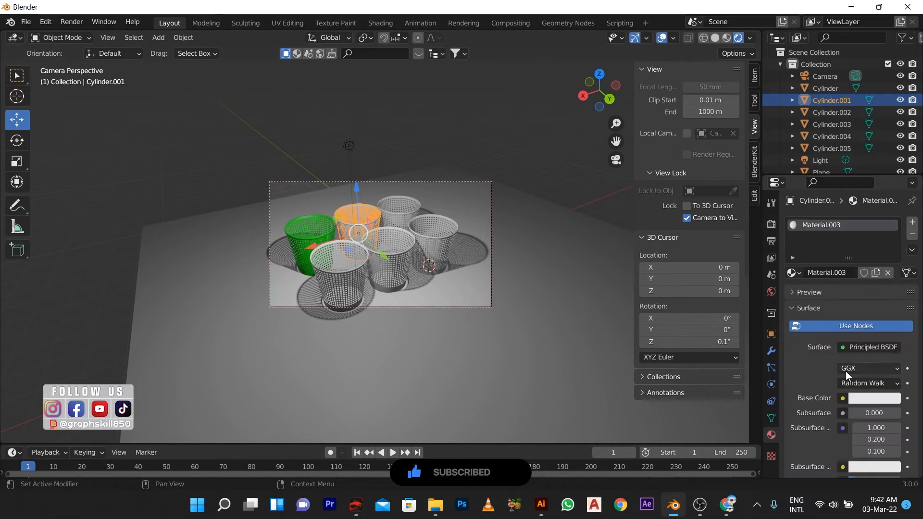
pyautogui.click(866, 400)
pyautogui.click(832, 312)
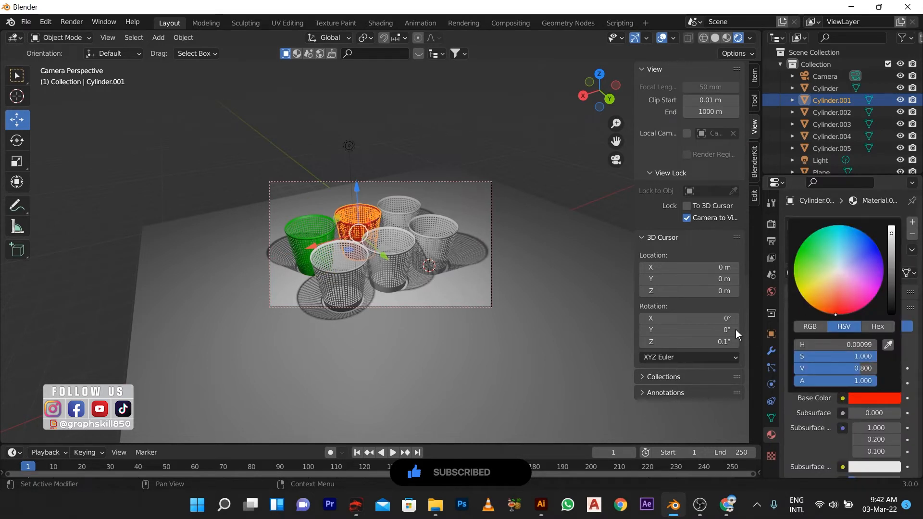
pyautogui.click(391, 214)
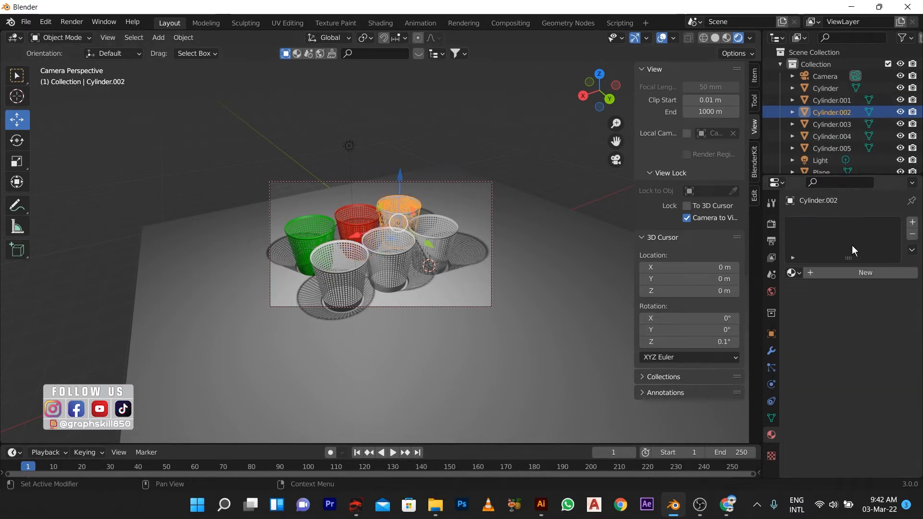
pyautogui.click(794, 273)
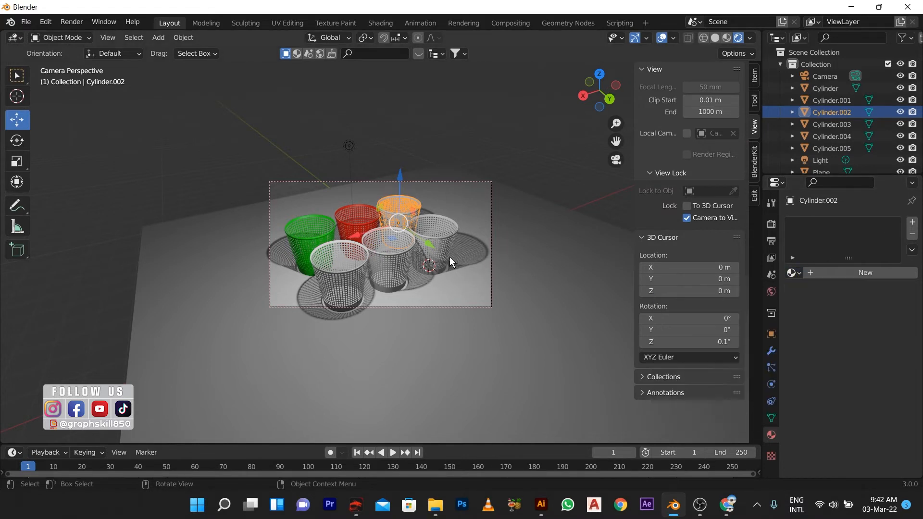
pyautogui.click(523, 310)
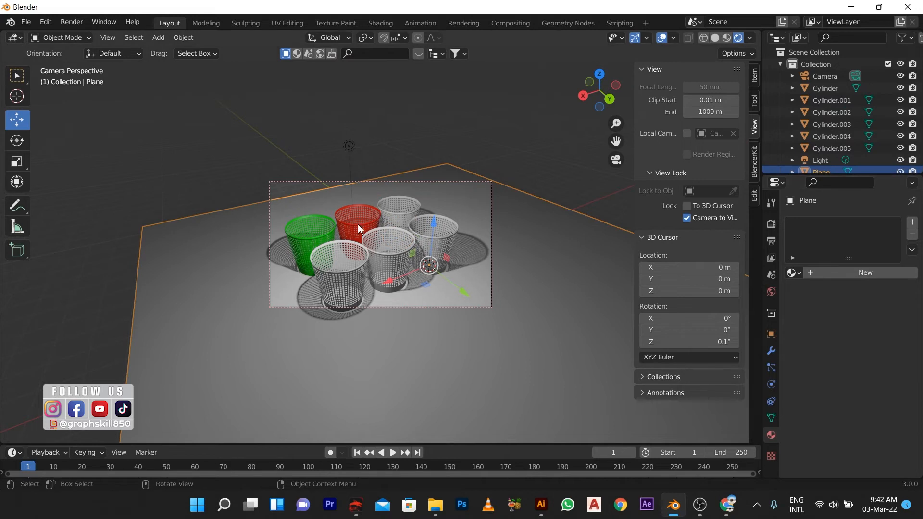
pyautogui.click(350, 146)
pyautogui.click(344, 225)
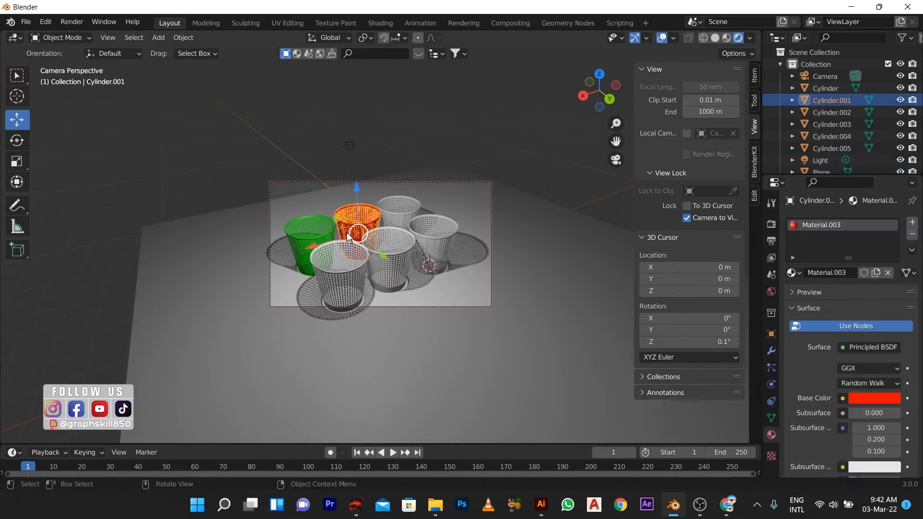
pyautogui.click(298, 239)
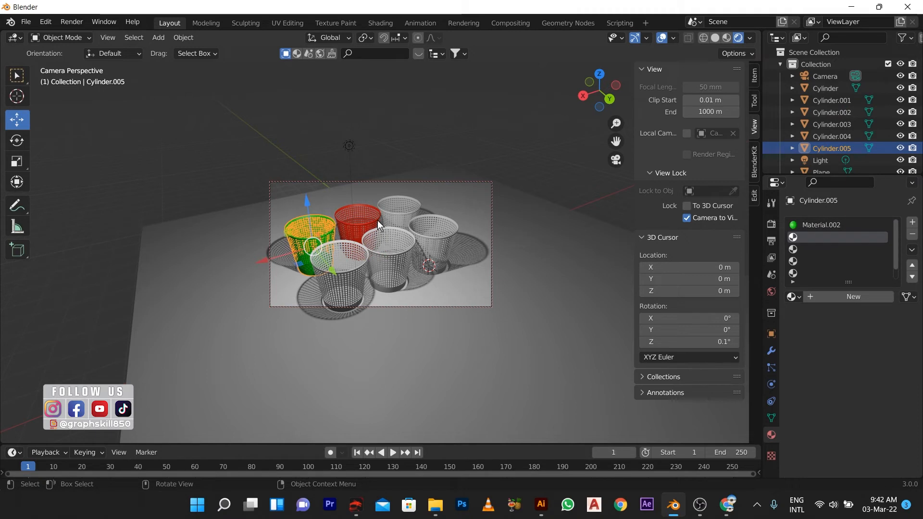
# - Add a material to the remaining white bin of the far row and set its base color to yellow
pyautogui.click(407, 215)
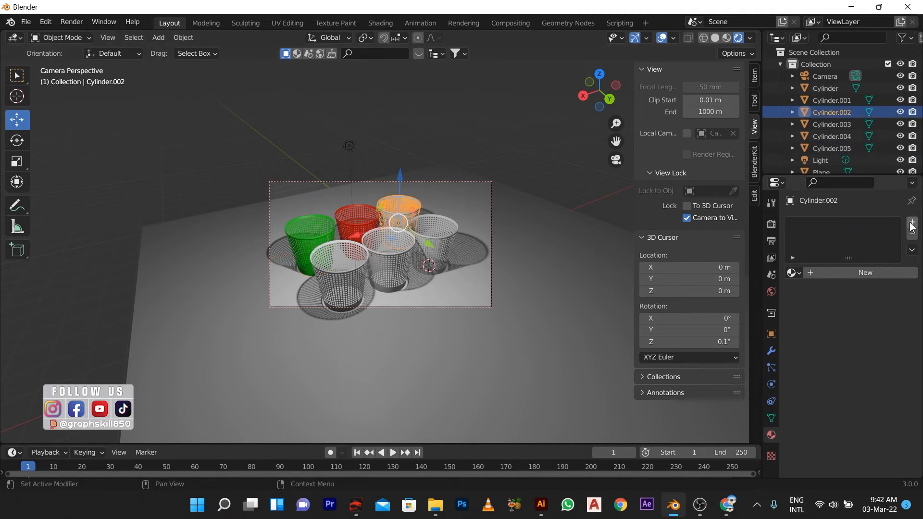
pyautogui.click(912, 223)
pyautogui.click(827, 274)
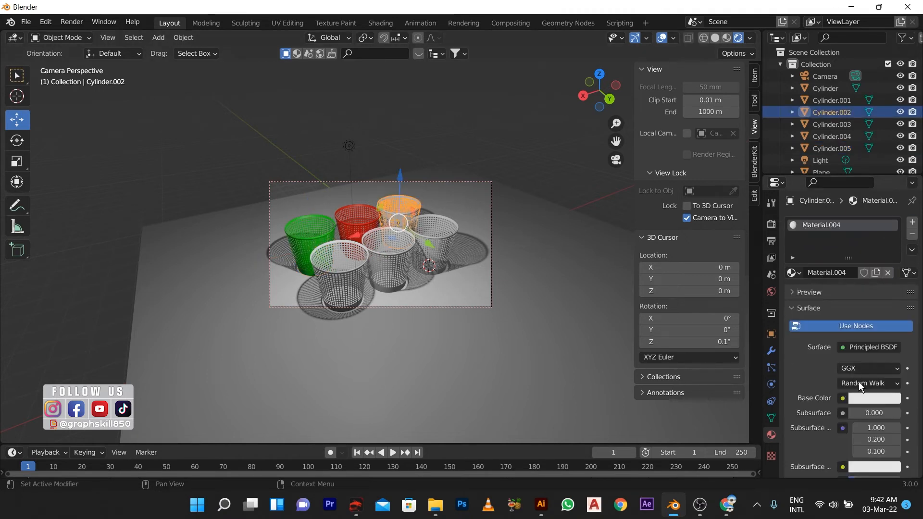
pyautogui.click(874, 398)
pyautogui.click(830, 310)
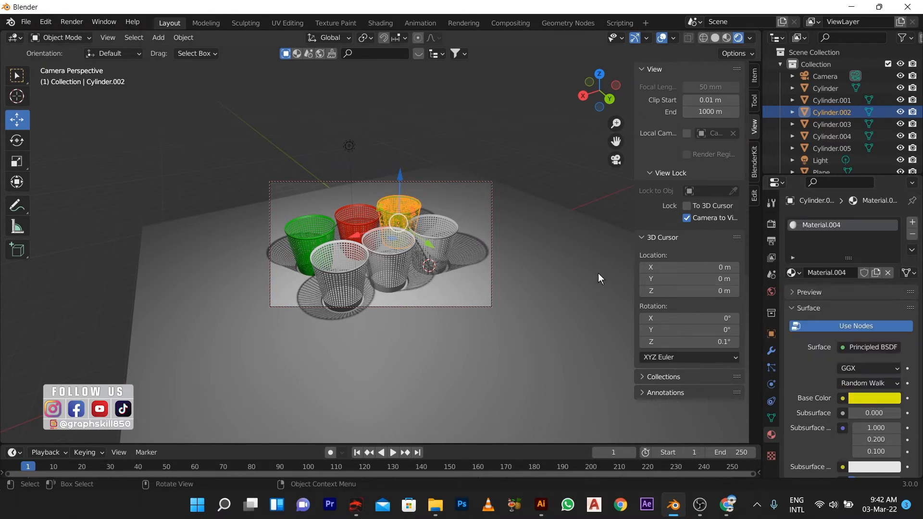
pyautogui.click(495, 287)
# - Give the right bin of the near row a new material with a light blue base color
pyautogui.click(429, 244)
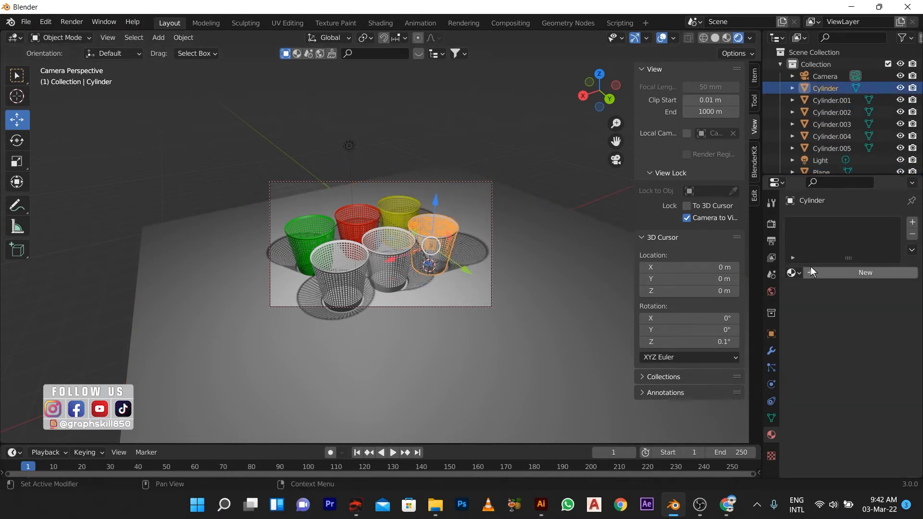
pyautogui.click(835, 273)
pyautogui.click(858, 398)
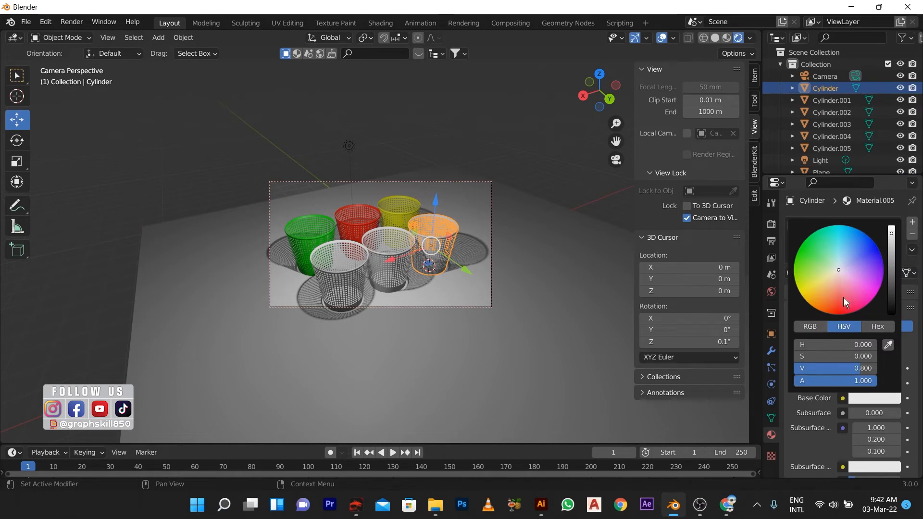
pyautogui.moveTo(844, 297); pyautogui.dragTo(869, 242)
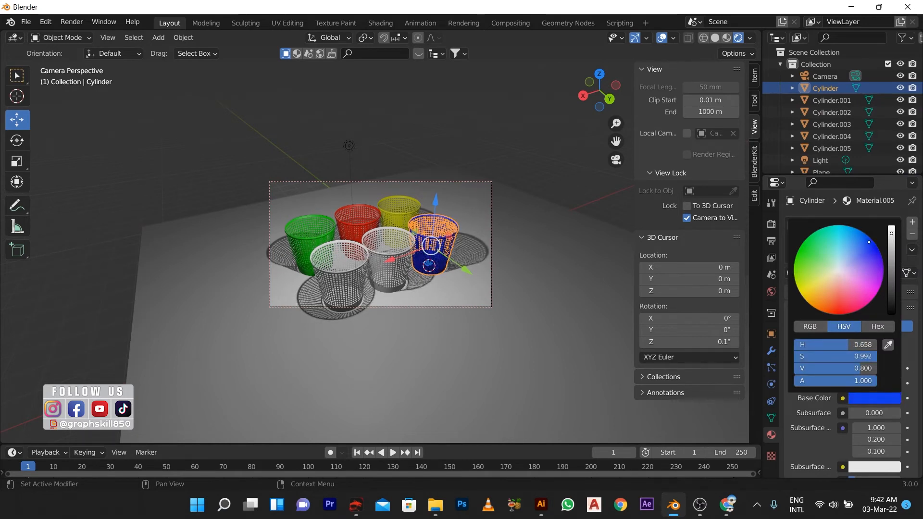
pyautogui.click(411, 317)
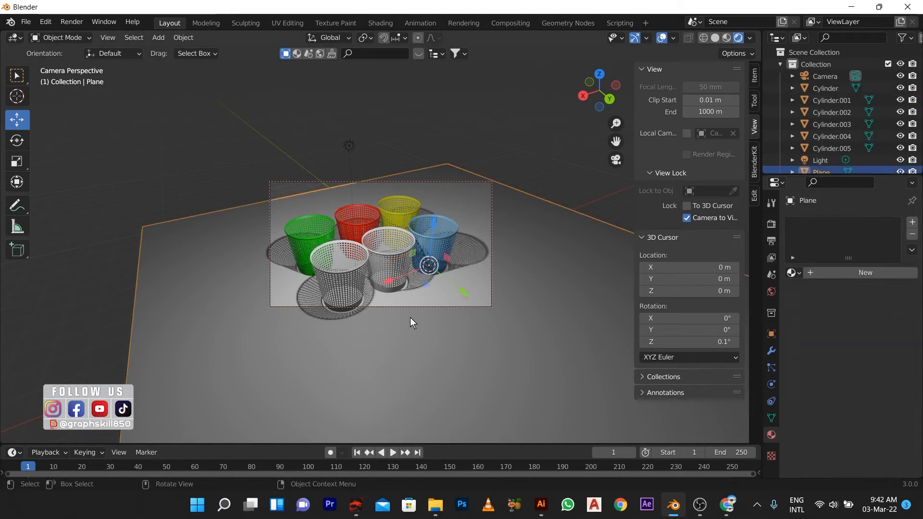
# - Give the middle bin of the near row a new material with a cyan base color
pyautogui.click(393, 255)
pyautogui.click(835, 270)
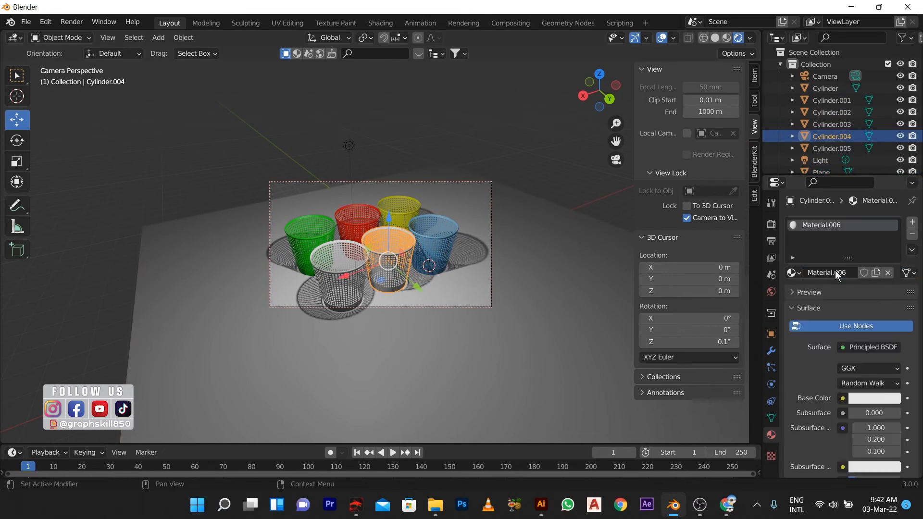
pyautogui.click(869, 398)
pyautogui.moveTo(838, 289); pyautogui.dragTo(829, 226)
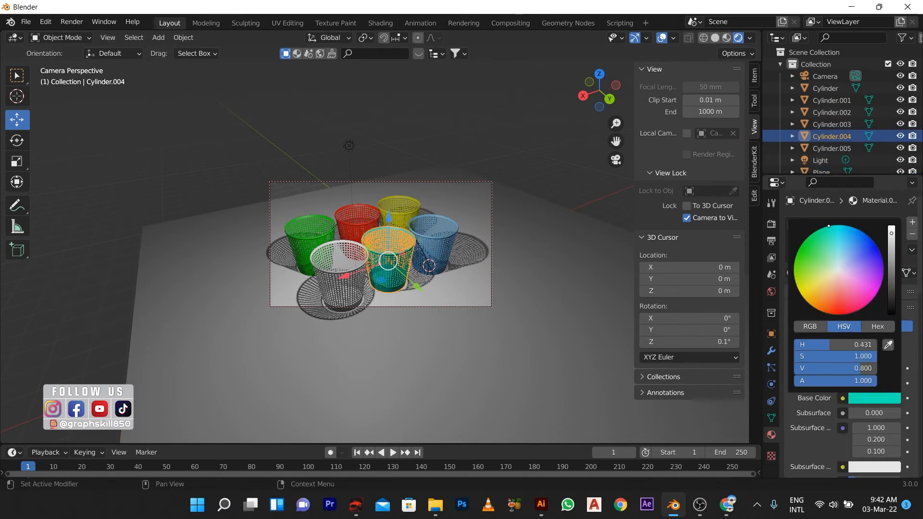
pyautogui.click(464, 351)
# - Add a material to the last white bin, nearest the camera, and set its base color to light orange
pyautogui.click(337, 273)
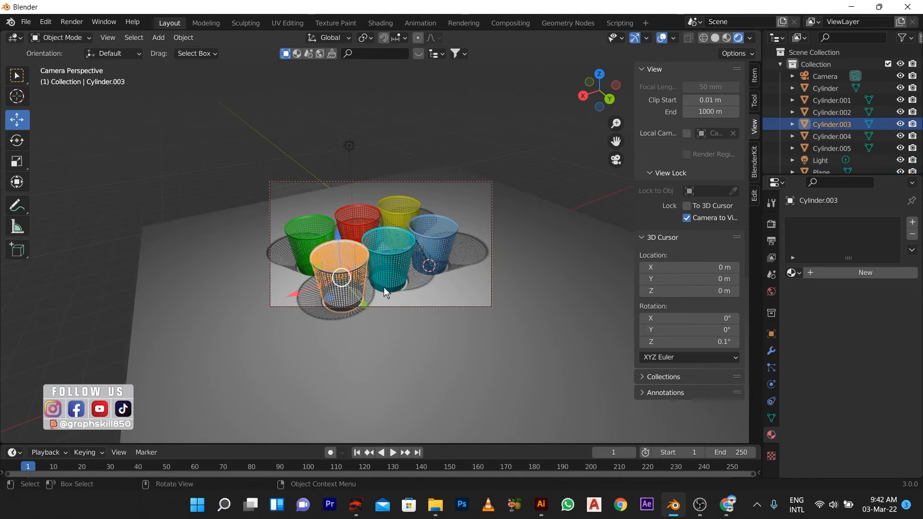
pyautogui.click(912, 222)
pyautogui.click(839, 273)
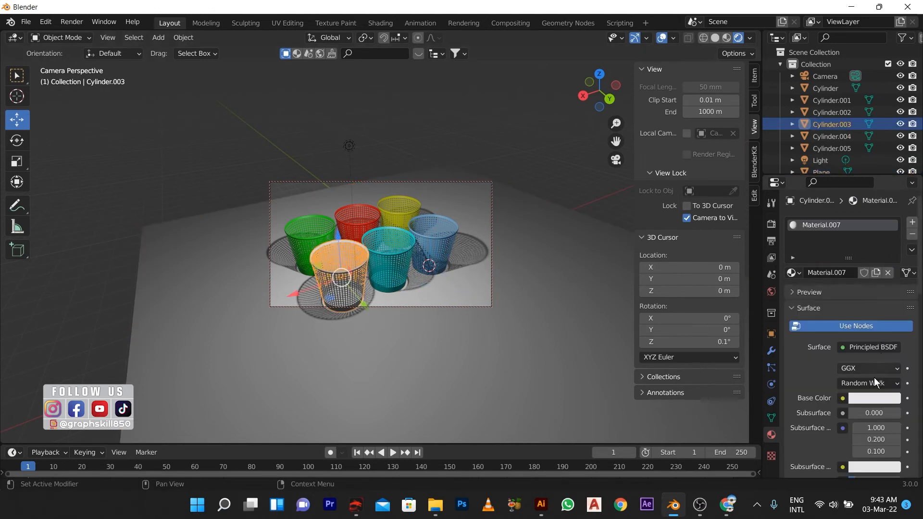
pyautogui.click(858, 398)
pyautogui.click(814, 287)
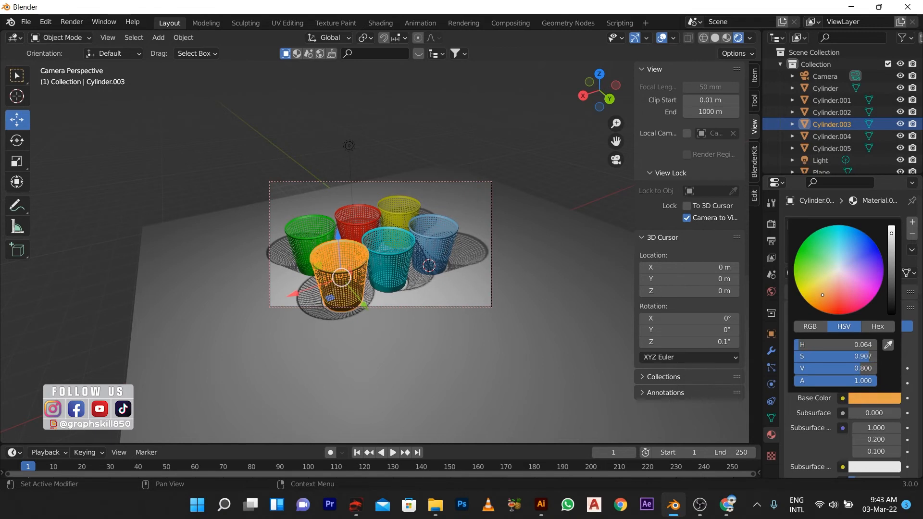
pyautogui.click(353, 388)
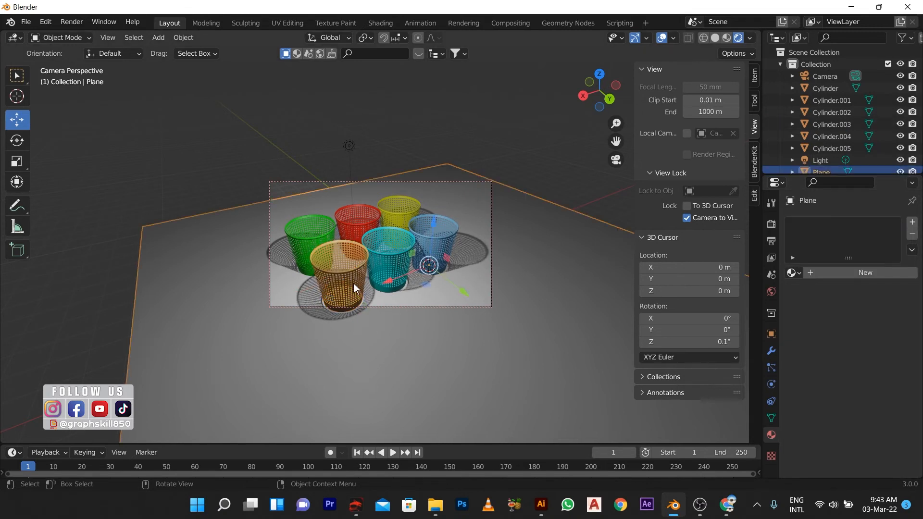
# - Lower the camera angle slightly on the colored bins and set the render engine to Cycles
pyautogui.moveTo(353, 283); pyautogui.dragTo(364, 261, button='middle')
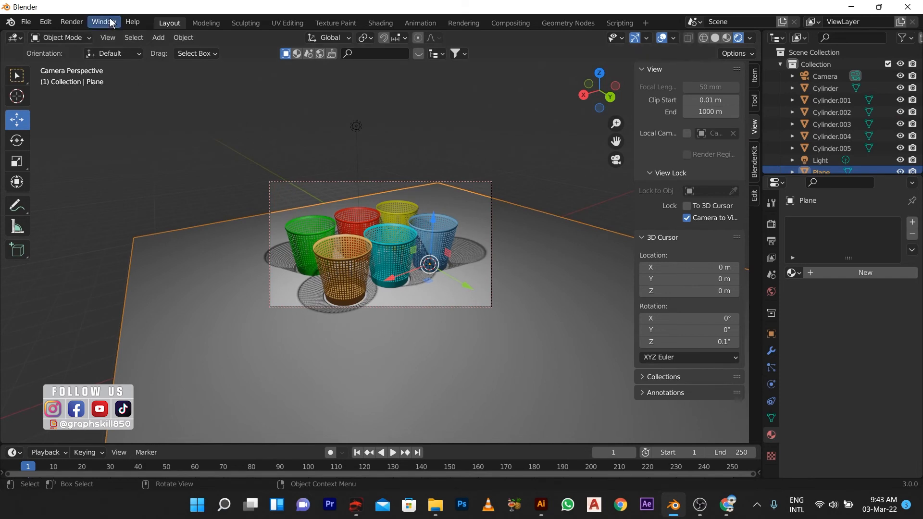
pyautogui.click(77, 22)
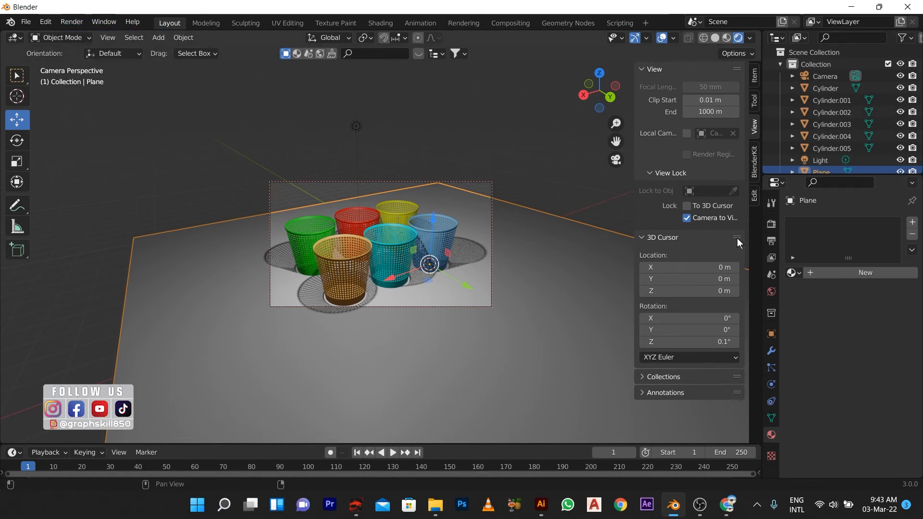
pyautogui.click(771, 225)
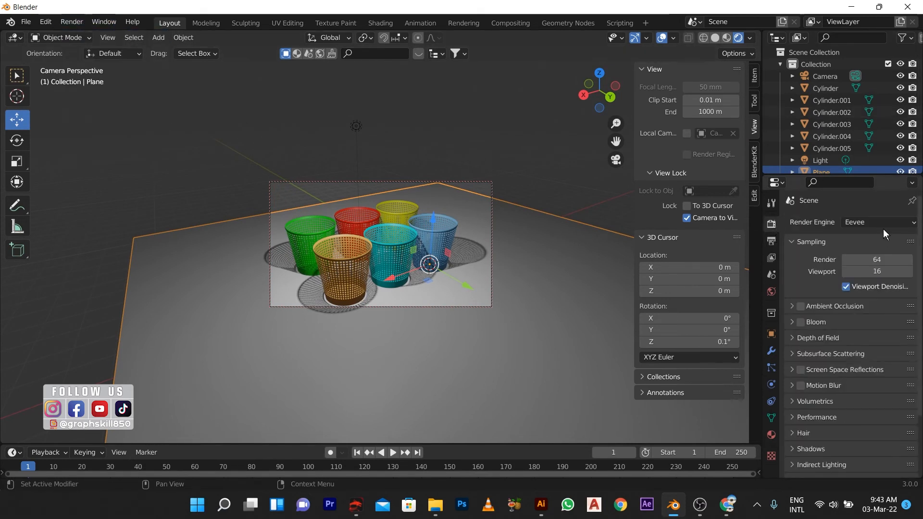
pyautogui.click(883, 225)
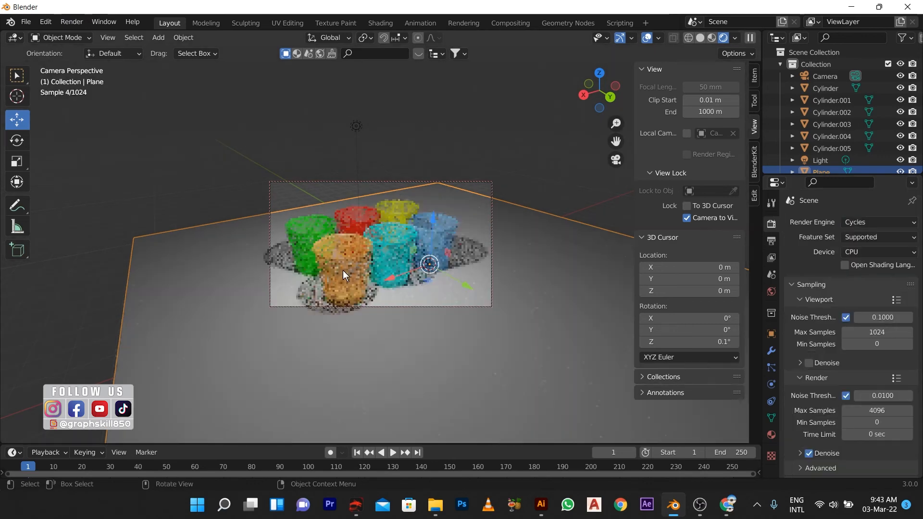
# - Reframe the six bins from a higher camera angle and render the image
pyautogui.moveTo(343, 271); pyautogui.dragTo(388, 255, button='middle')
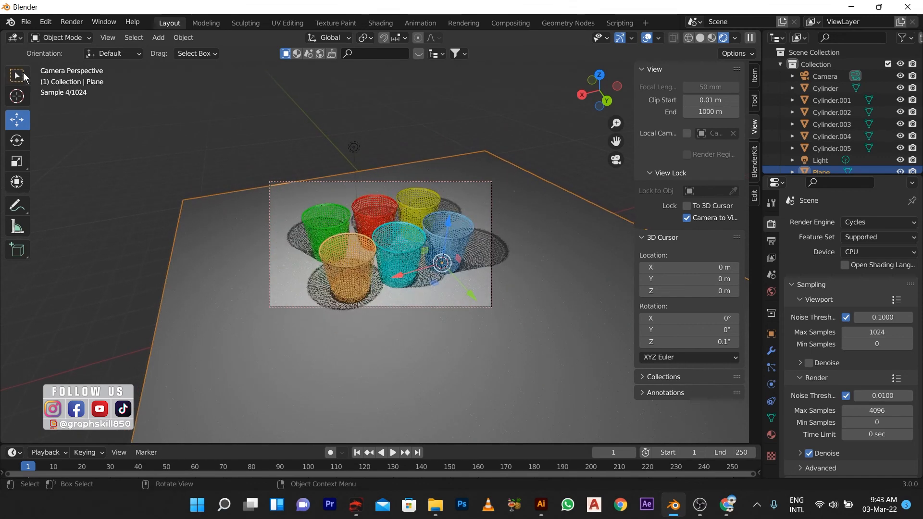
pyautogui.click(72, 21)
pyautogui.click(96, 36)
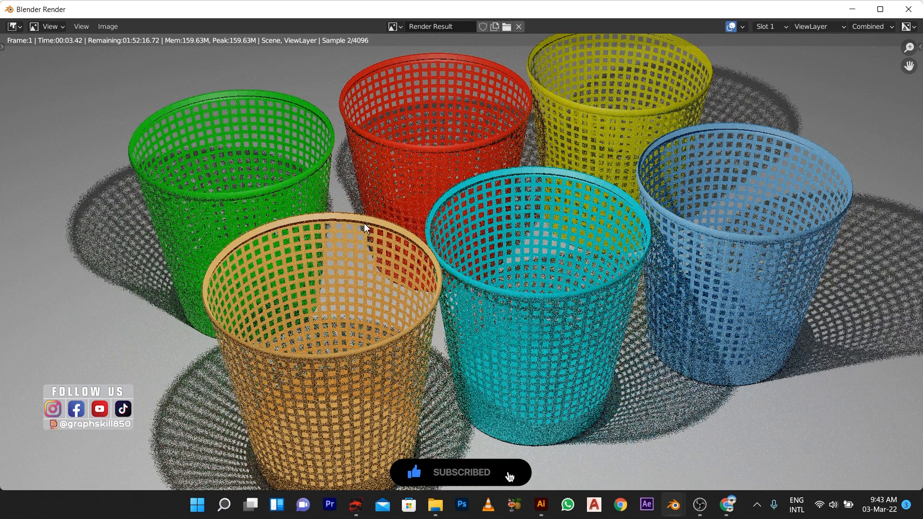
pyautogui.scroll(-1, 370, 221)
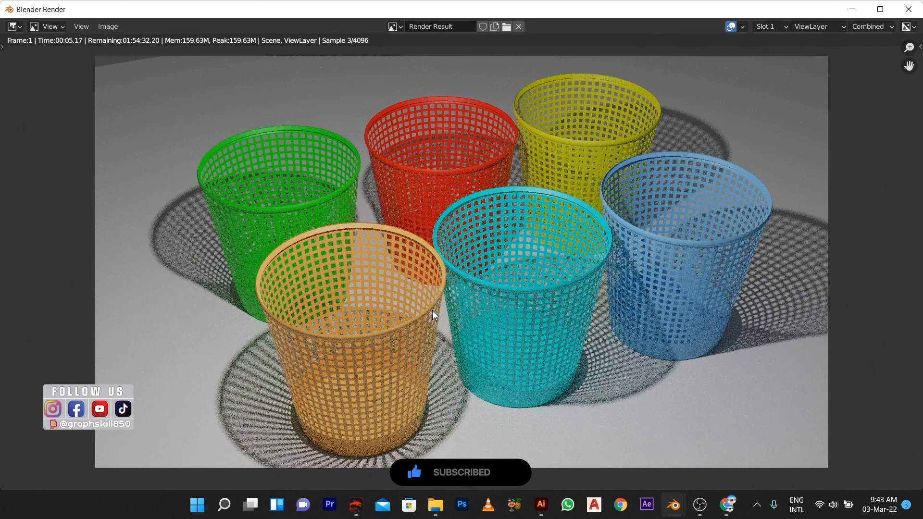